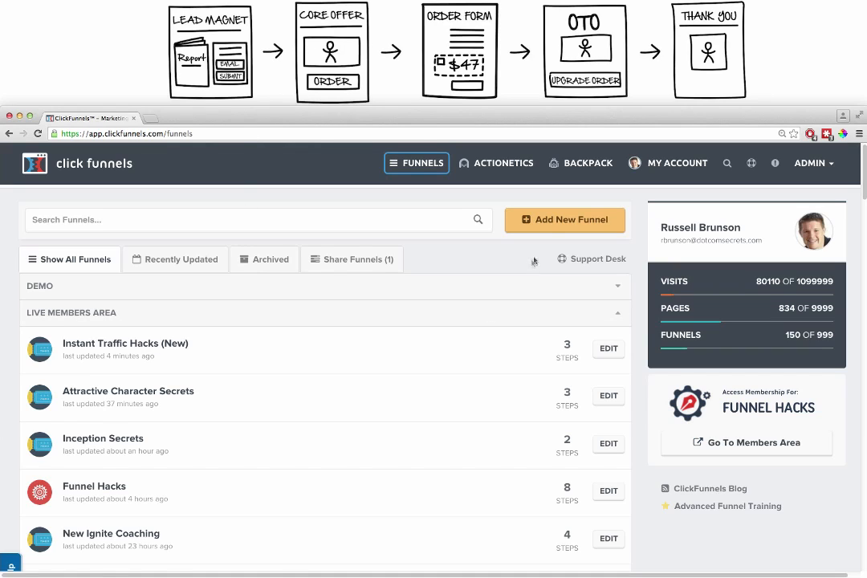
# Step: Start a new funnel with the Sell Your Product goal and the Sales Funnel type
pyautogui.click(553, 223)
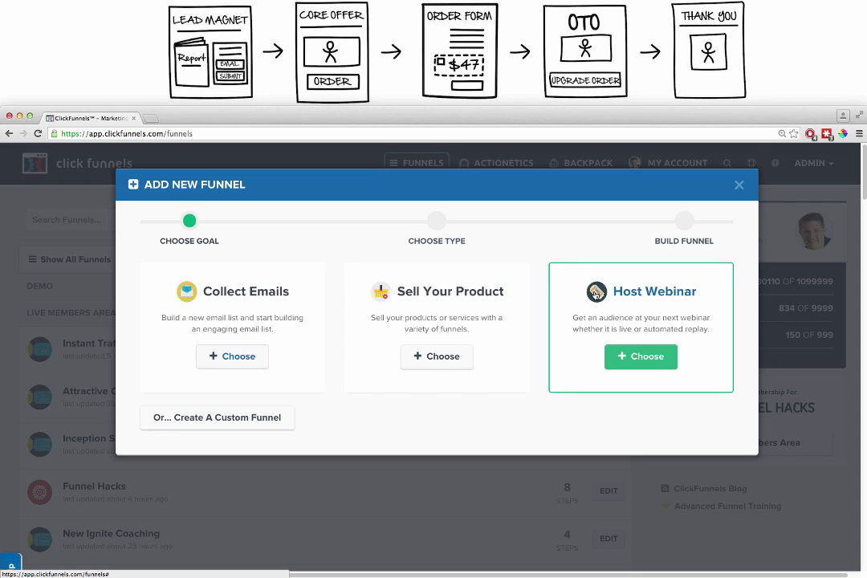
pyautogui.click(641, 357)
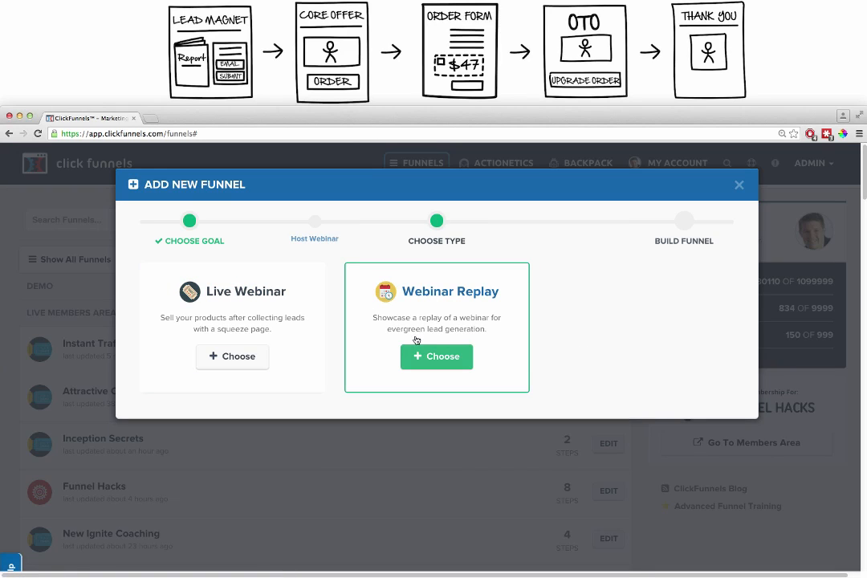
pyautogui.click(303, 240)
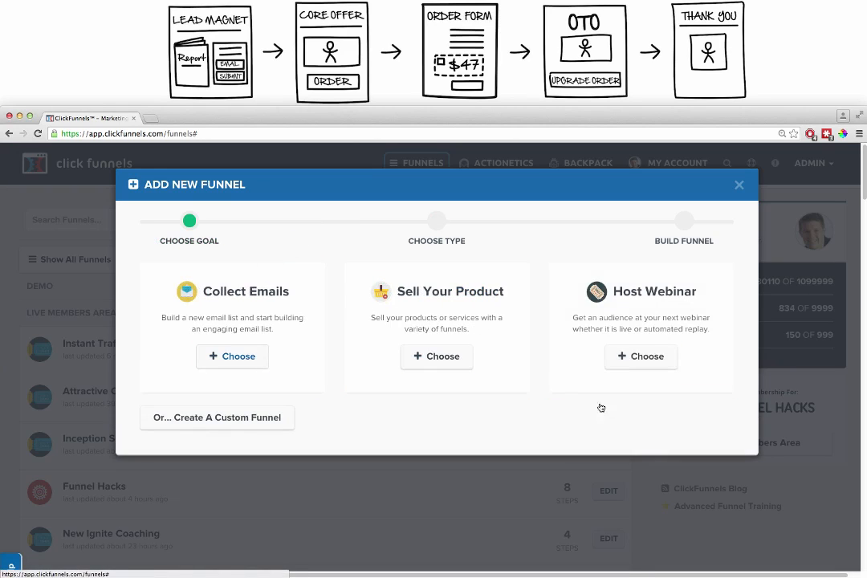
pyautogui.click(441, 319)
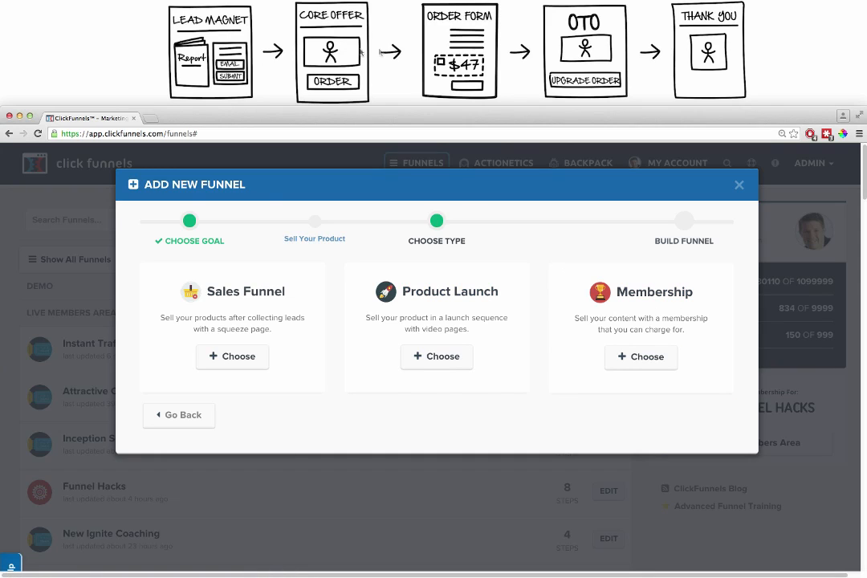
pyautogui.click(224, 355)
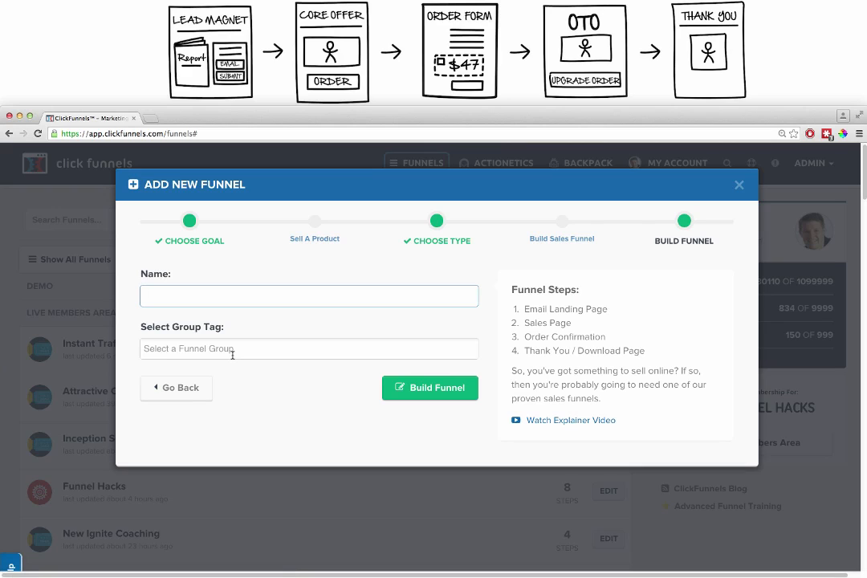
# Step: Name the funnel Demo Funnel, assign it the demo group tag, and build it
pyautogui.write('Demo Fu')
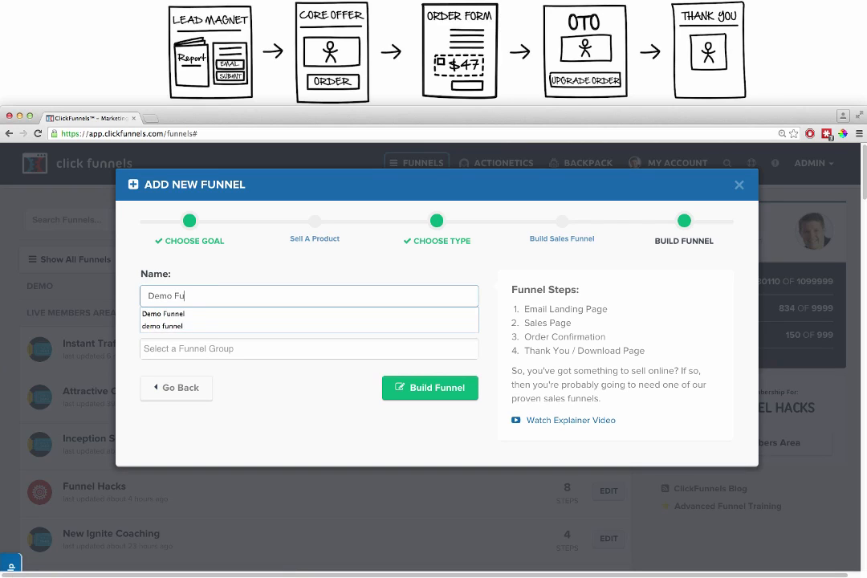
pyautogui.write('nnel')
pyautogui.press('Tab')
pyautogui.write('demo')
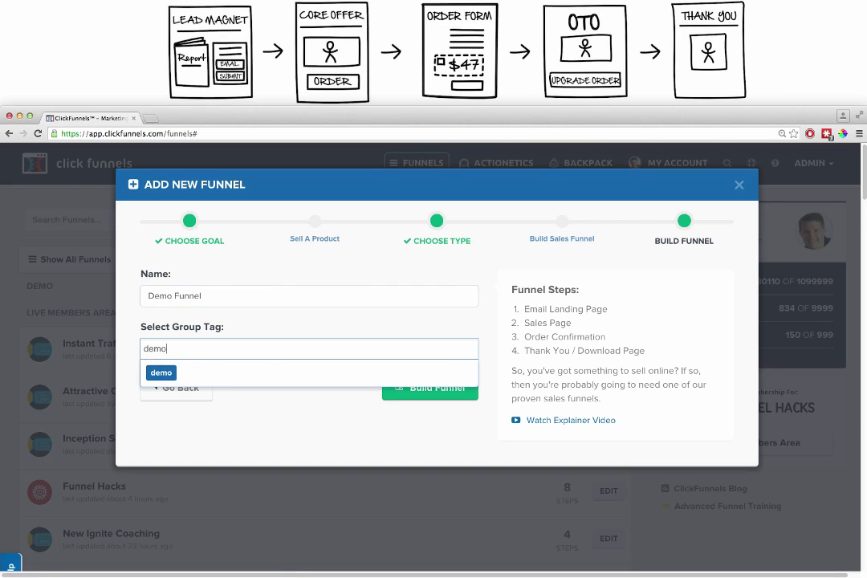
pyautogui.click(198, 374)
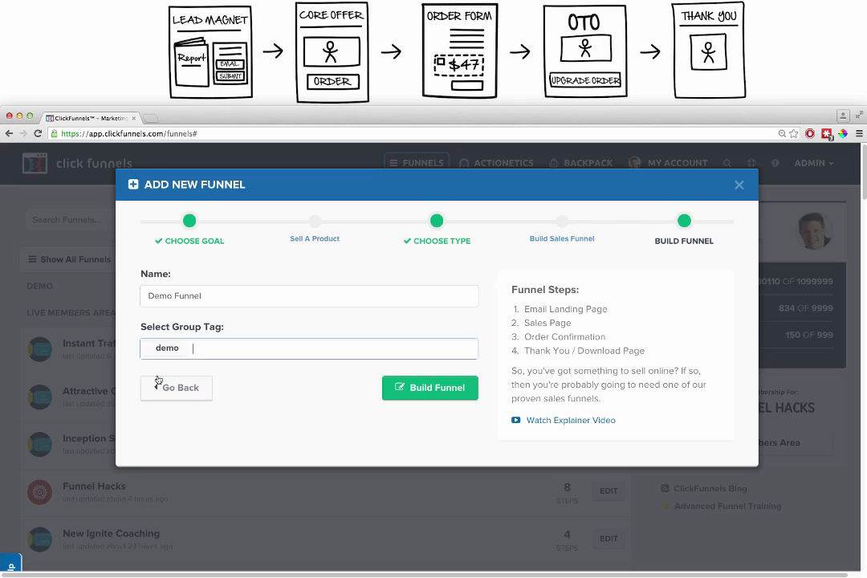
pyautogui.click(427, 389)
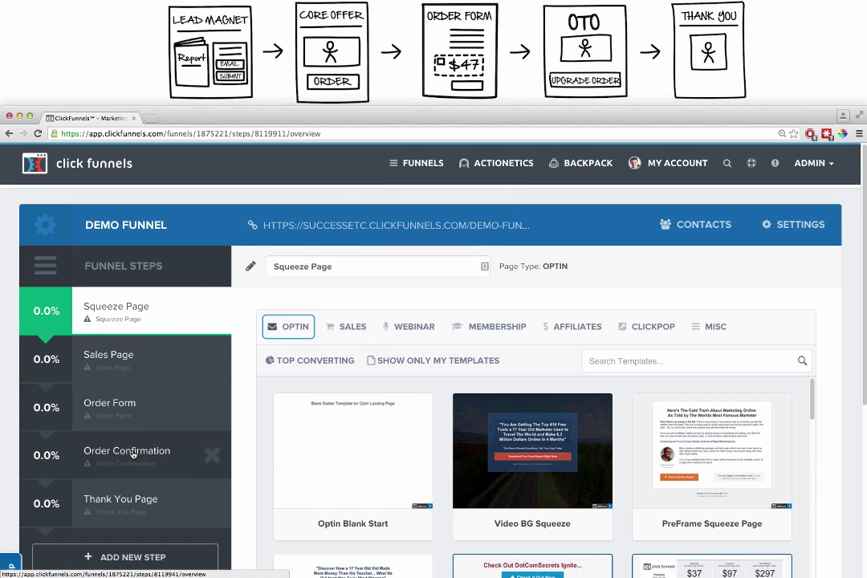
# Step: Replace the Order Confirmation funnel step with a new step named OTO Page, placed just before the Thank You Page
pyautogui.click(212, 457)
pyautogui.click(451, 191)
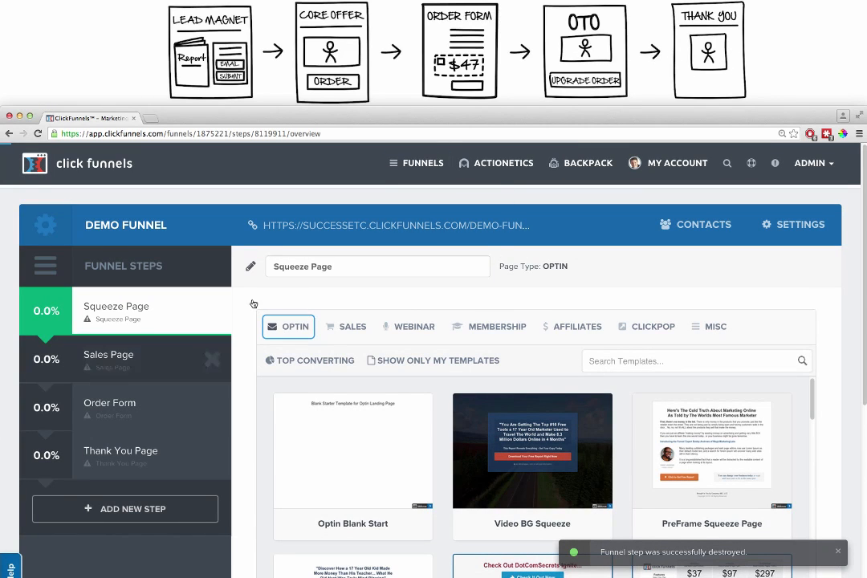
pyautogui.click(121, 511)
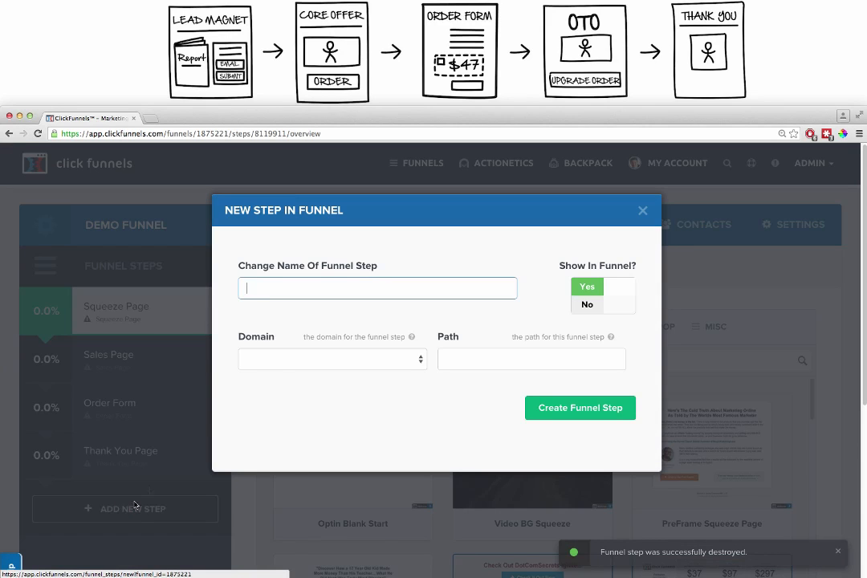
pyautogui.write('OTo')
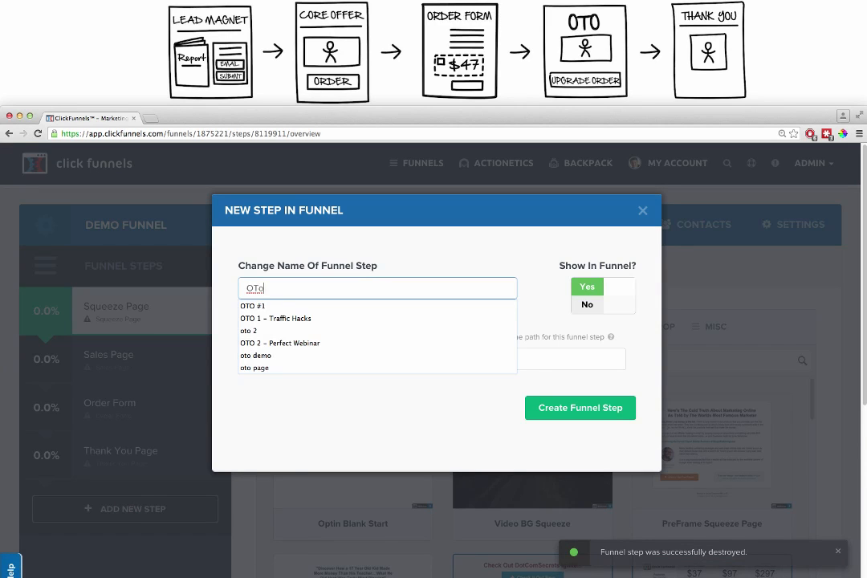
pyautogui.write(' Page')
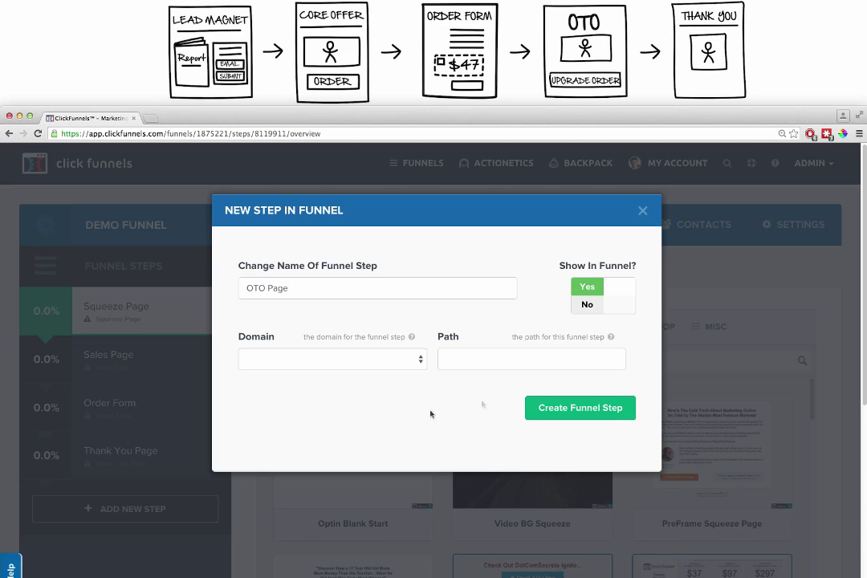
pyautogui.click(572, 408)
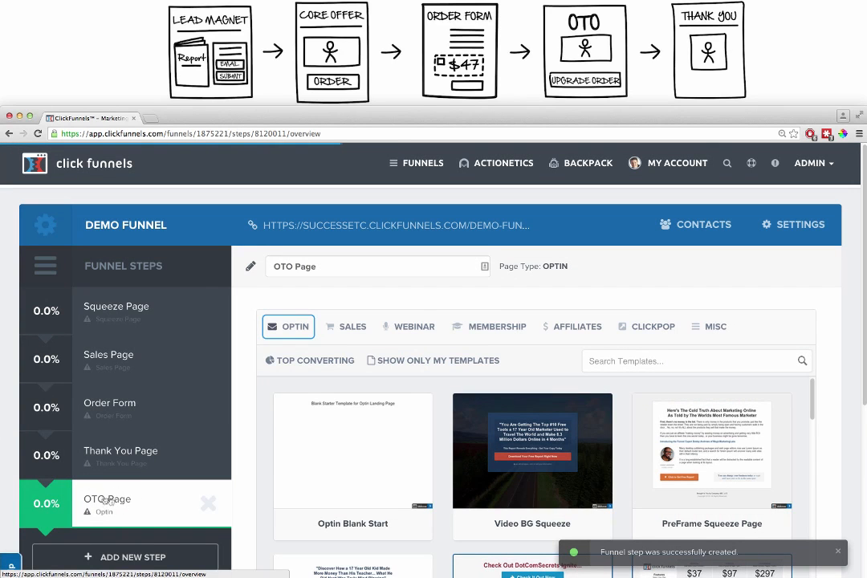
pyautogui.moveTo(118, 499); pyautogui.dragTo(116, 450)
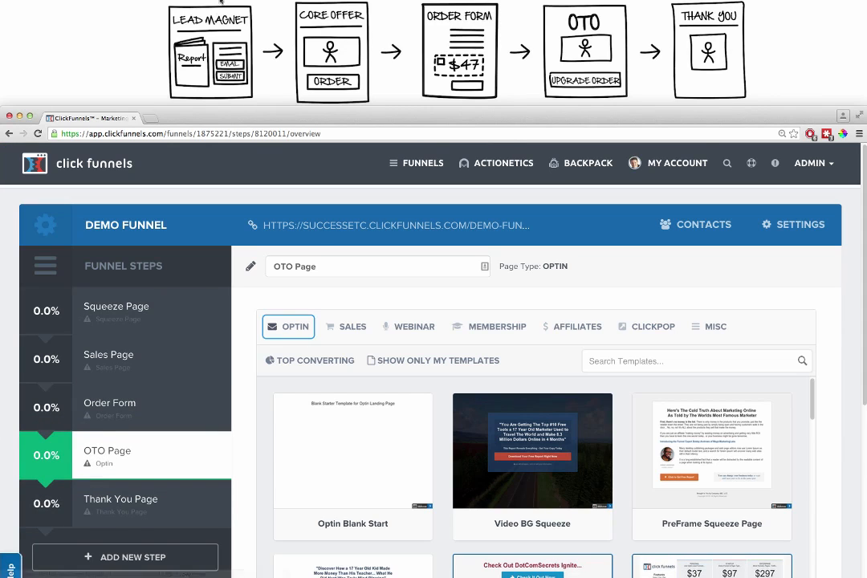
# Step: Apply the Dark Optin Box optin template to the Squeeze Page step
pyautogui.click(127, 313)
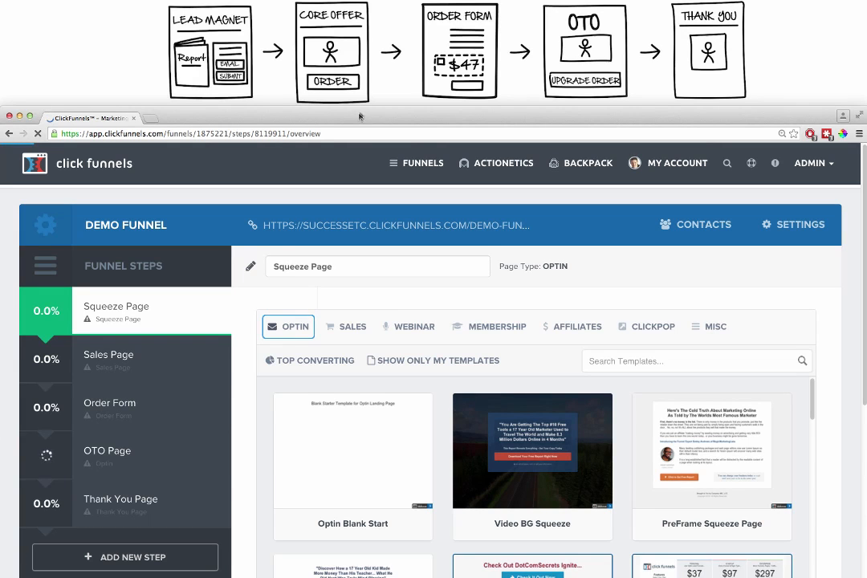
pyautogui.moveTo(363, 106); pyautogui.dragTo(368, 1)
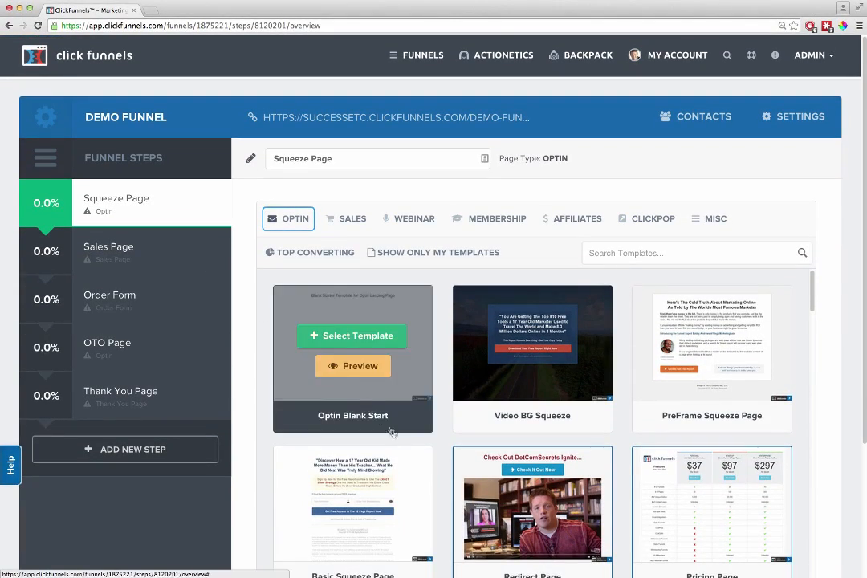
pyautogui.scroll(-2, 344, 442)
pyautogui.scroll(-5, 438, 479)
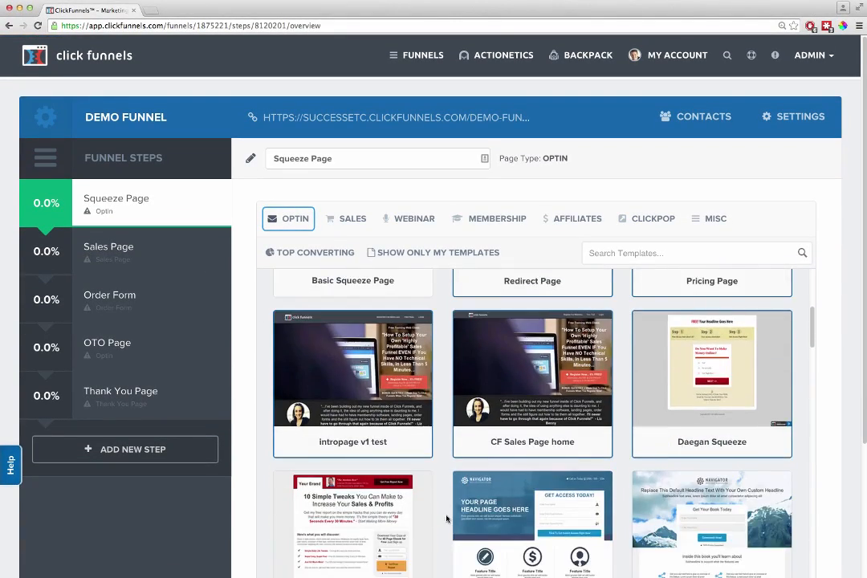
pyautogui.scroll(-5, 449, 533)
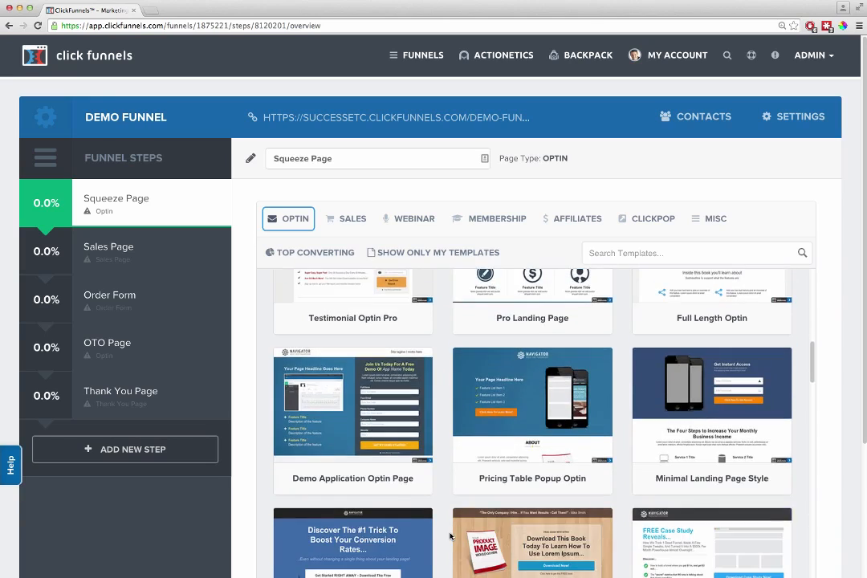
pyautogui.scroll(-5, 455, 546)
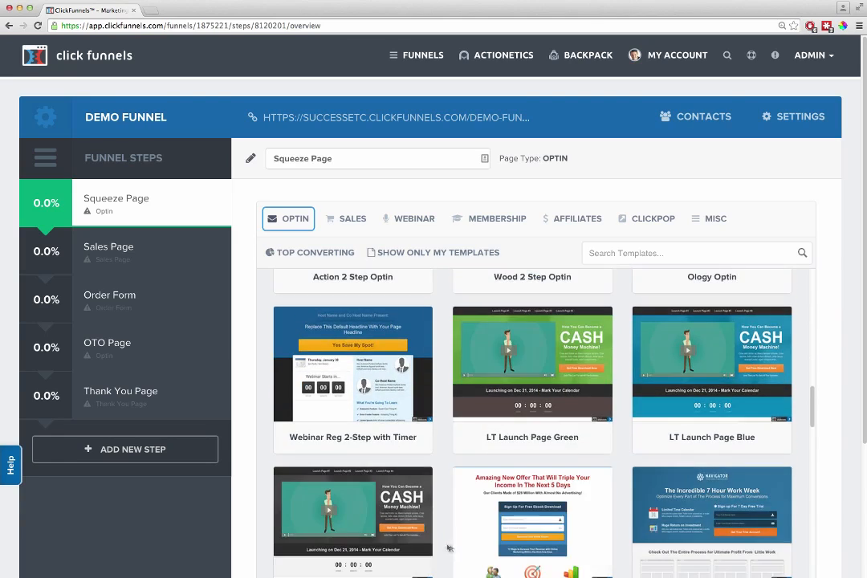
pyautogui.scroll(-5, 447, 550)
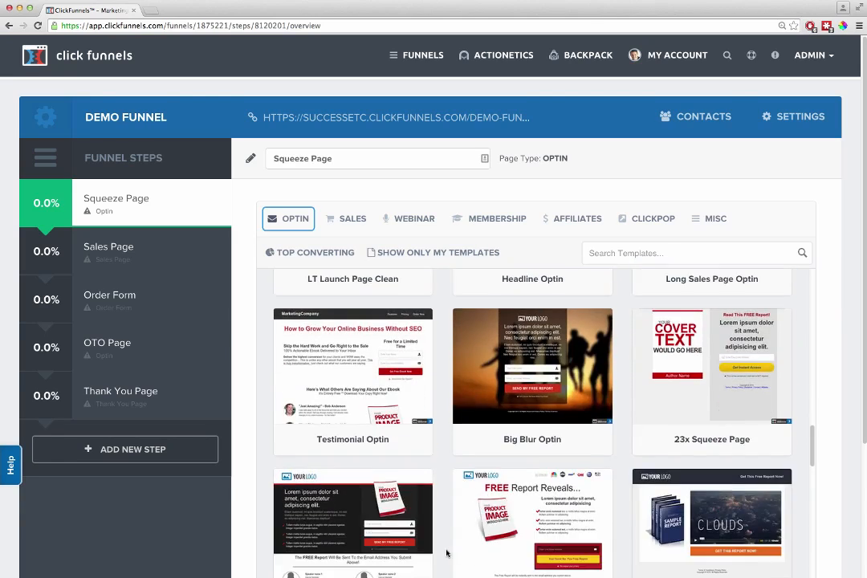
pyautogui.scroll(-3, 445, 554)
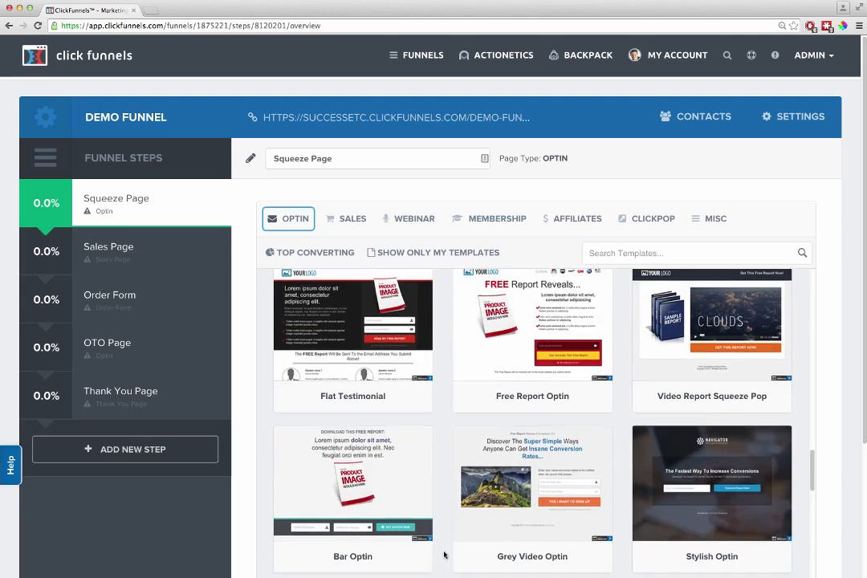
pyautogui.scroll(-5, 444, 556)
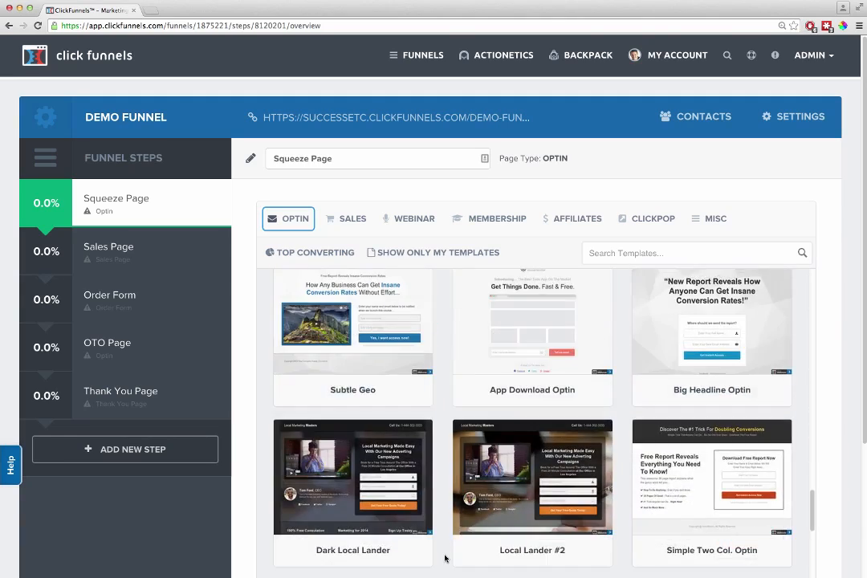
pyautogui.scroll(-5, 444, 557)
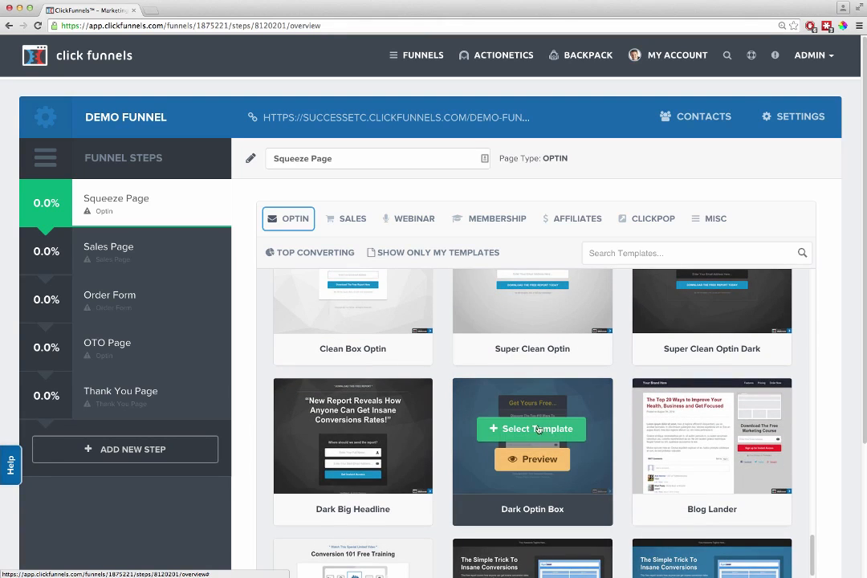
pyautogui.click(536, 429)
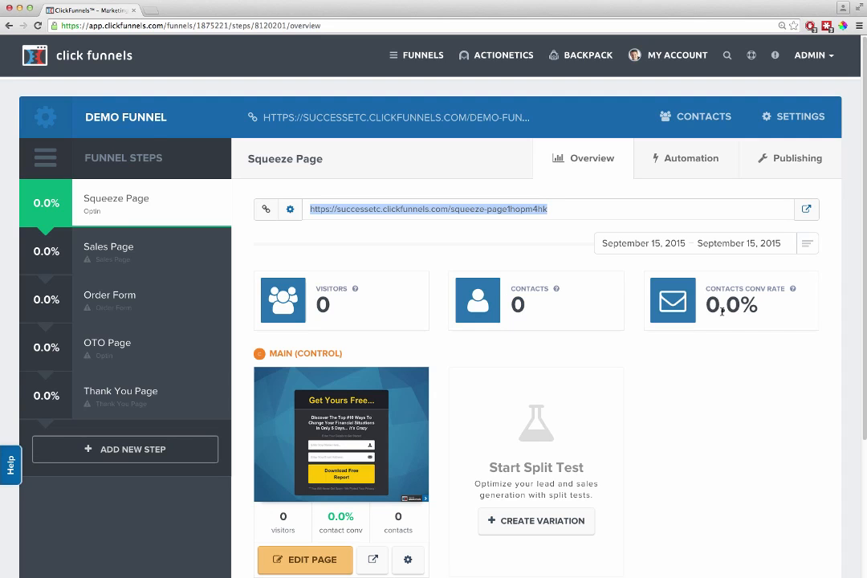
# Step: Open the squeeze page for editing and change its yellow headline to "Get My Cool Thing Now!"
pyautogui.scroll(-2, 618, 458)
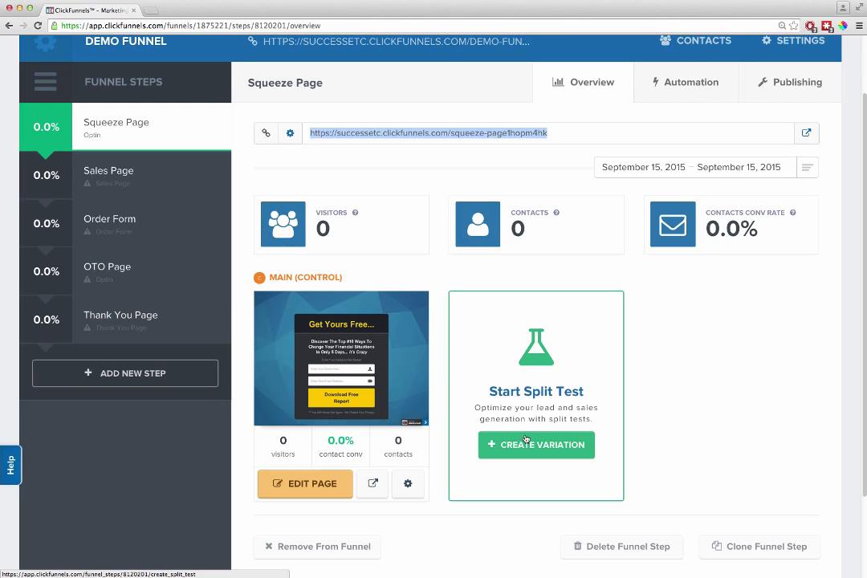
pyautogui.click(306, 484)
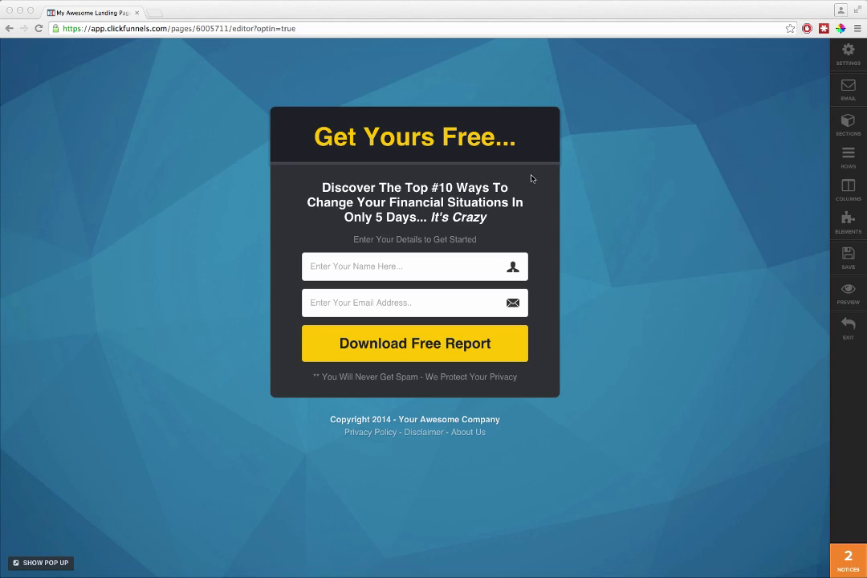
pyautogui.click(464, 138)
pyautogui.tripleClick(421, 138)
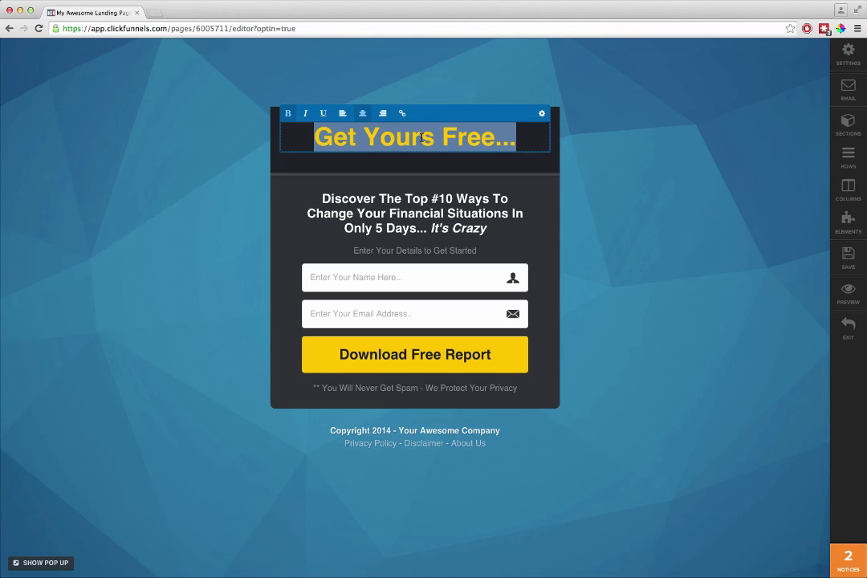
pyautogui.write('Get My Cool Thing Now!')
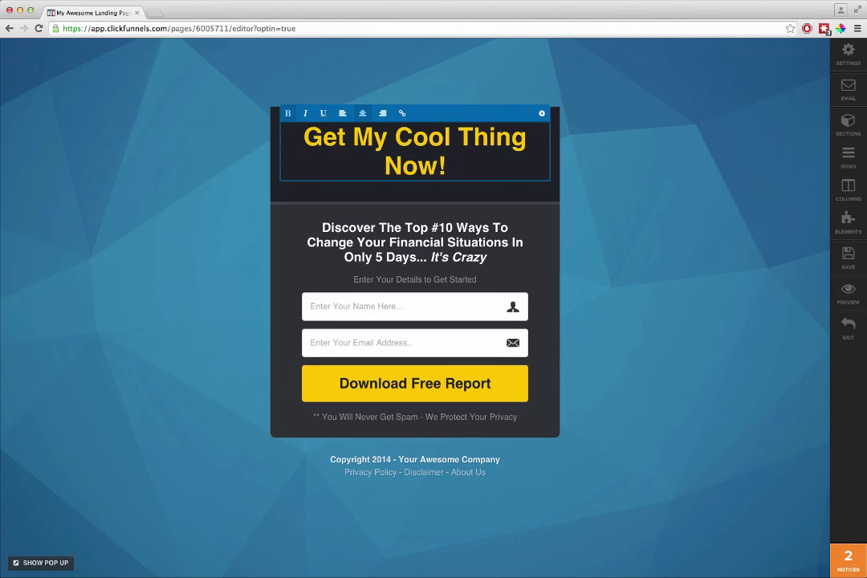
# Step: Set the yellow headline's text size to 37px and close its settings
pyautogui.click(542, 113)
pyautogui.click(731, 342)
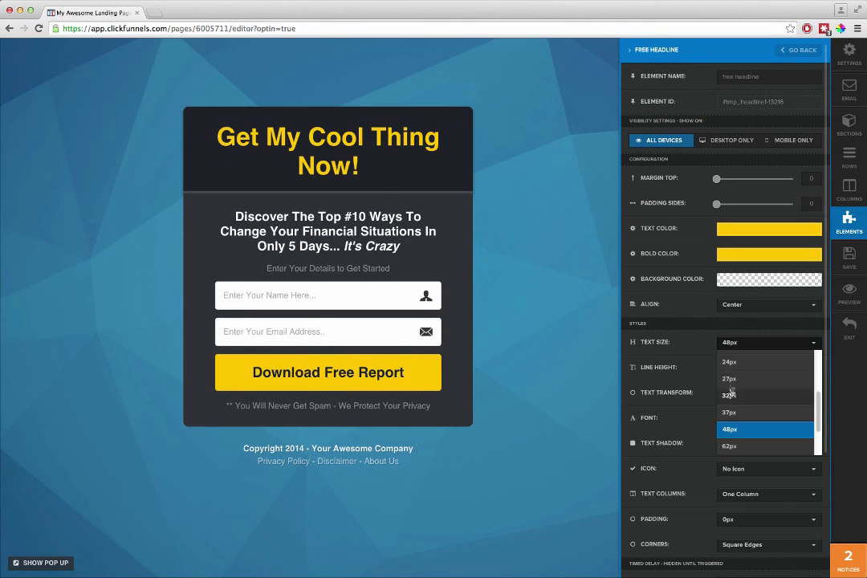
pyautogui.click(729, 412)
pyautogui.click(490, 198)
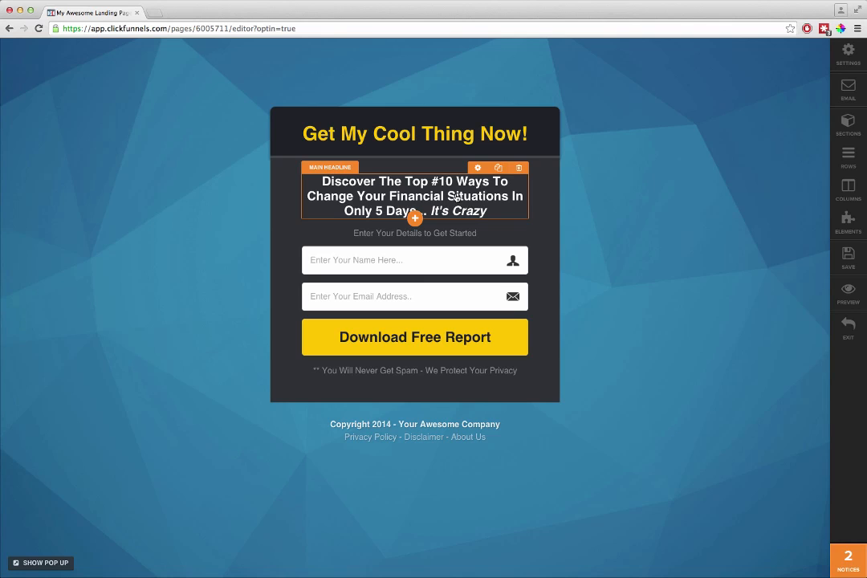
# Step: Move the white main headline directly beneath the yellow headline and set its text size to 27px
pyautogui.moveTo(457, 198); pyautogui.dragTo(443, 154)
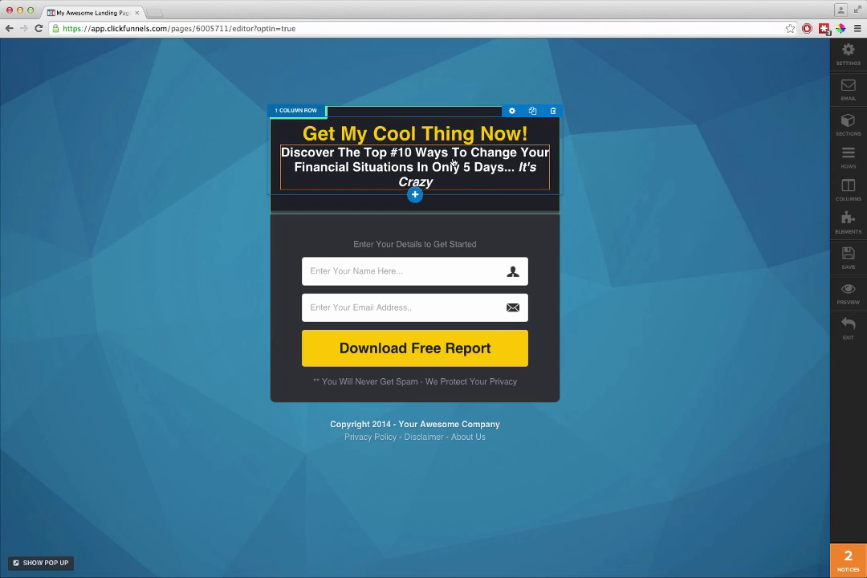
pyautogui.click(487, 148)
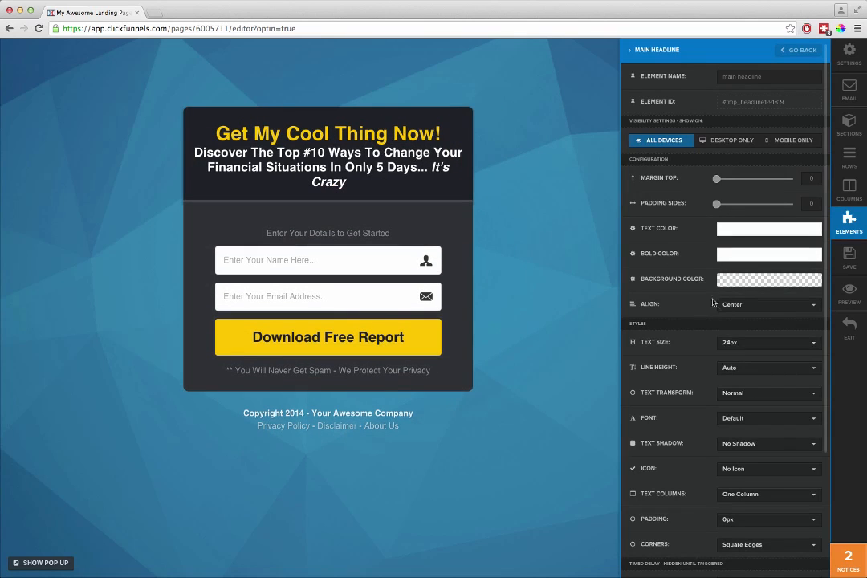
pyautogui.click(763, 342)
pyautogui.click(735, 447)
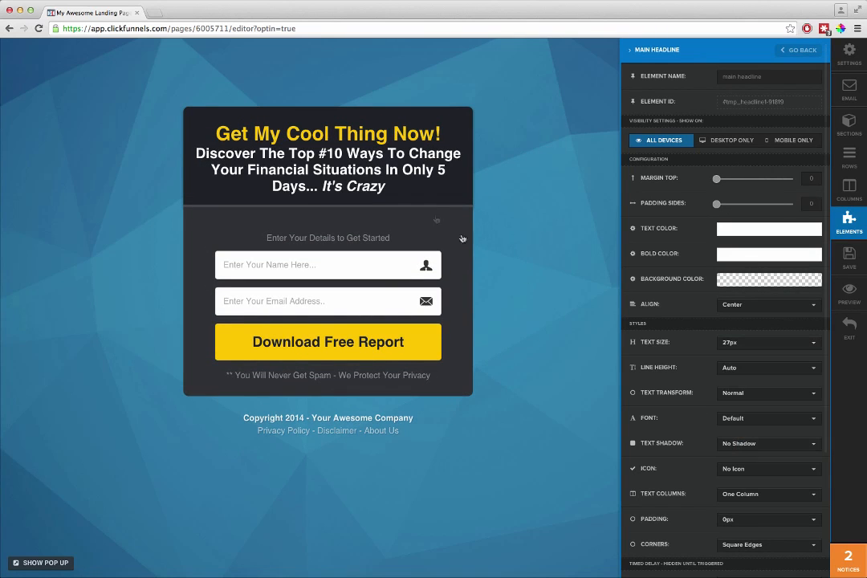
pyautogui.click(372, 151)
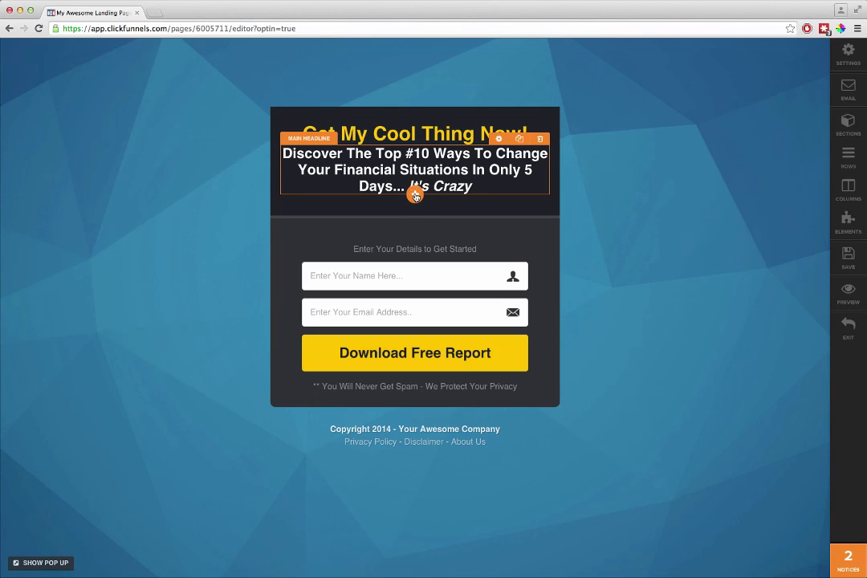
# Step: Add a video element directly beneath the white main headline on the squeeze page
pyautogui.click(415, 196)
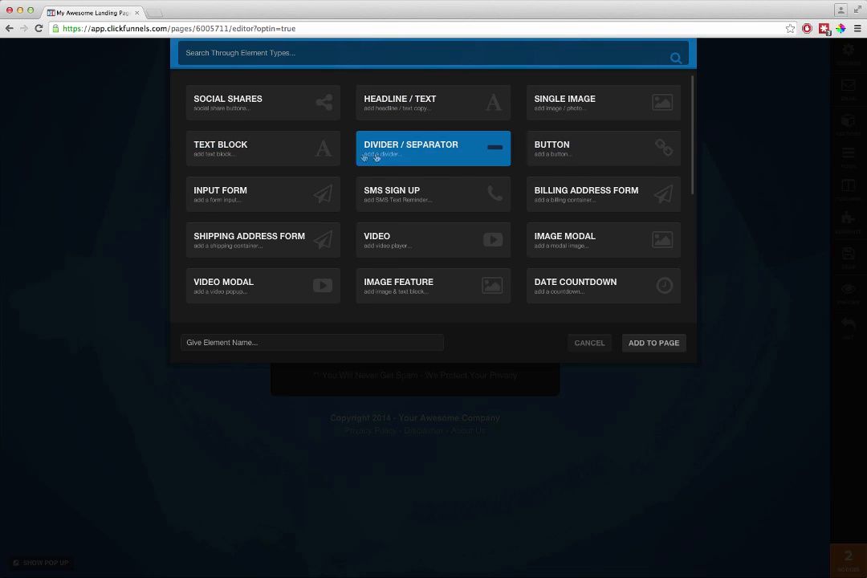
pyautogui.scroll(-2, 354, 250)
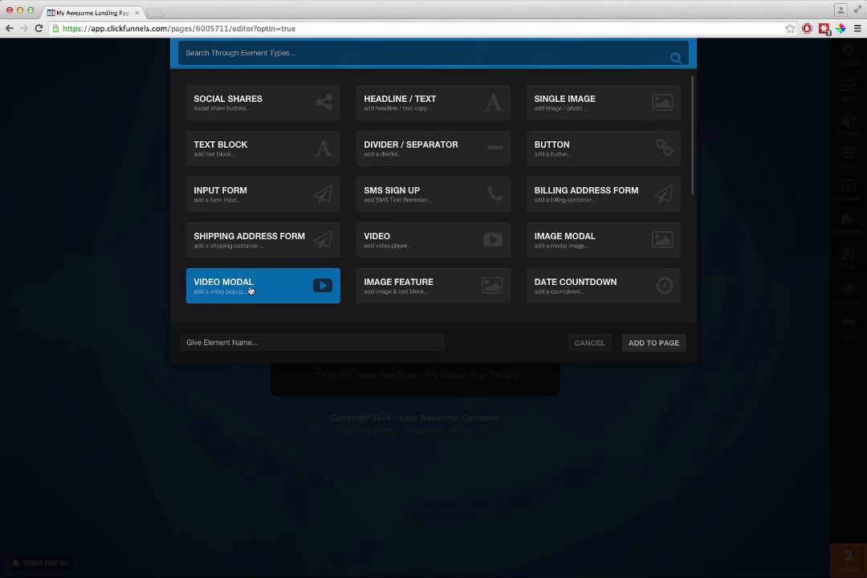
pyautogui.scroll(-2, 353, 250)
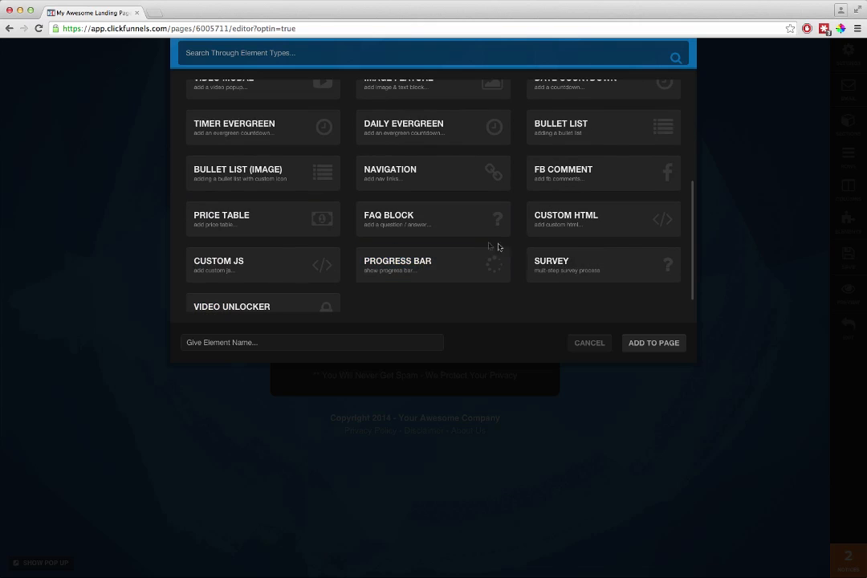
pyautogui.scroll(4, 351, 265)
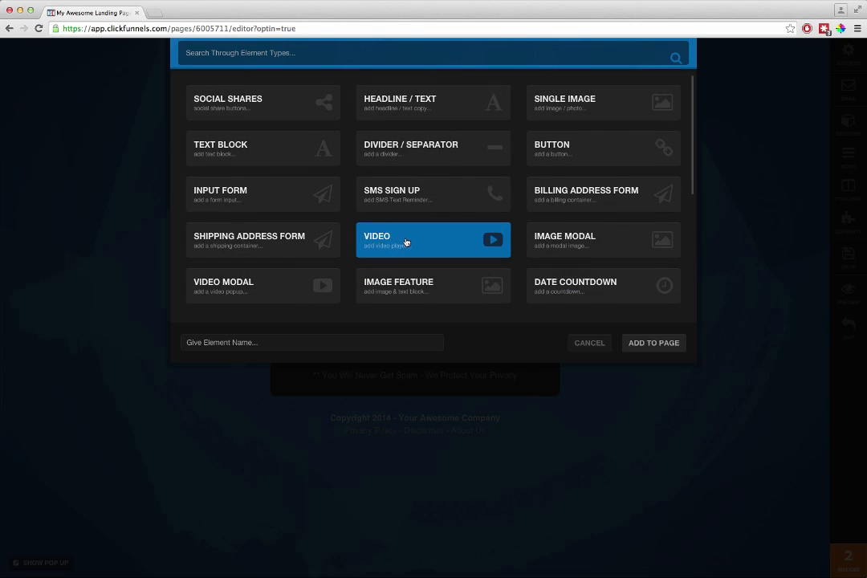
pyautogui.click(406, 243)
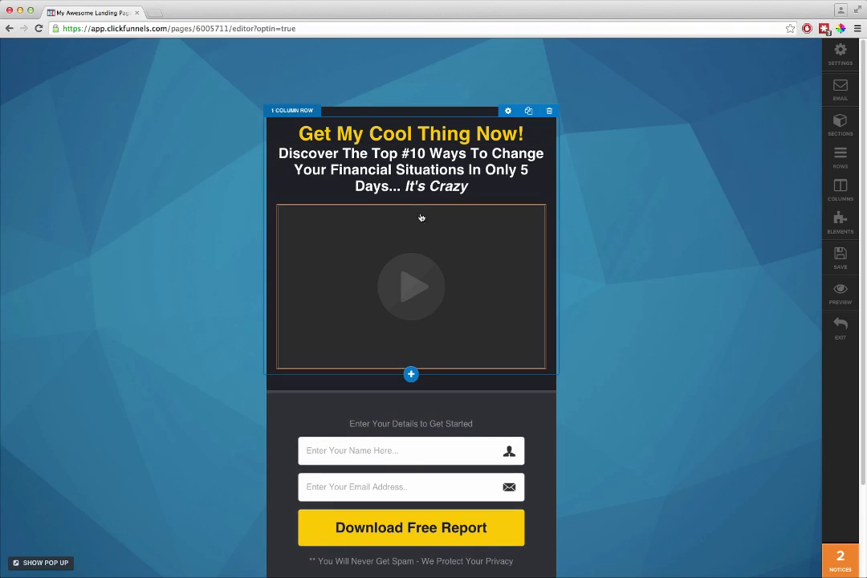
# Step: Set the main headline section's width to Wide and close its settings
pyautogui.click(507, 113)
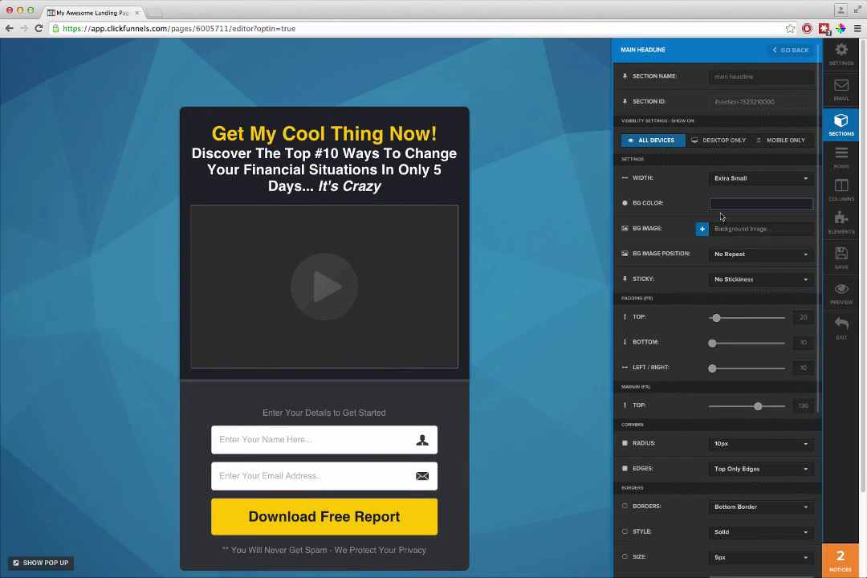
pyautogui.click(733, 181)
pyautogui.click(727, 212)
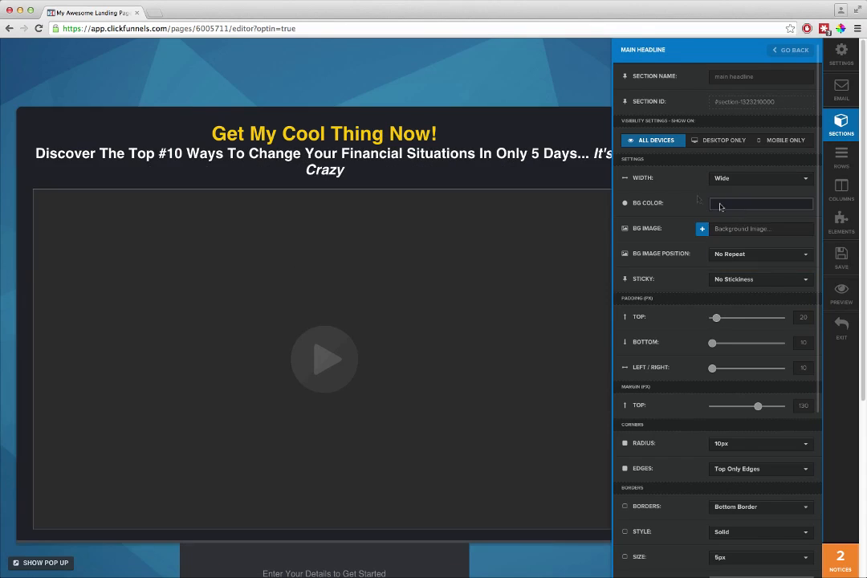
pyautogui.click(538, 156)
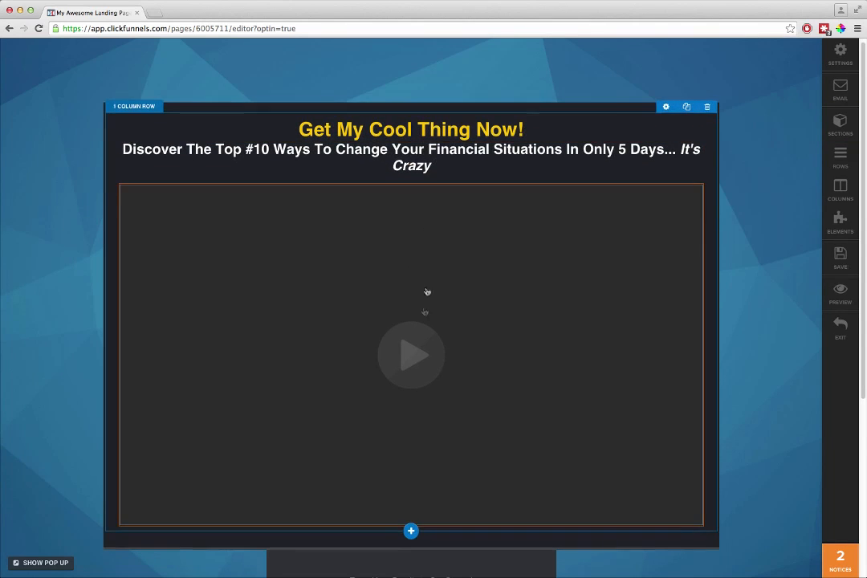
# Step: Add a two-column row beneath the headlines, moving the video into its first column and the opt-in form elements into the second
pyautogui.click(411, 530)
pyautogui.click(413, 107)
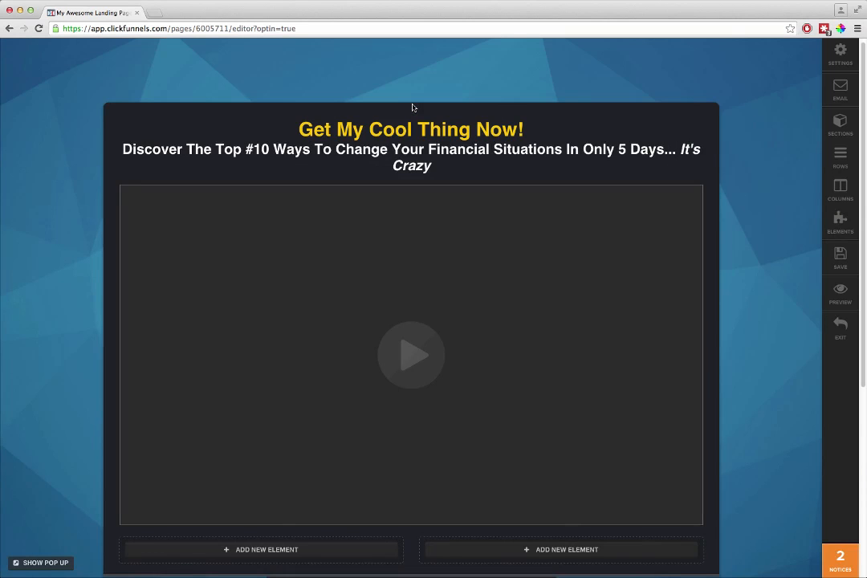
pyautogui.moveTo(294, 553); pyautogui.dragTo(290, 538)
pyautogui.moveTo(411, 408); pyautogui.dragTo(432, 377)
pyautogui.moveTo(432, 378); pyautogui.dragTo(546, 200)
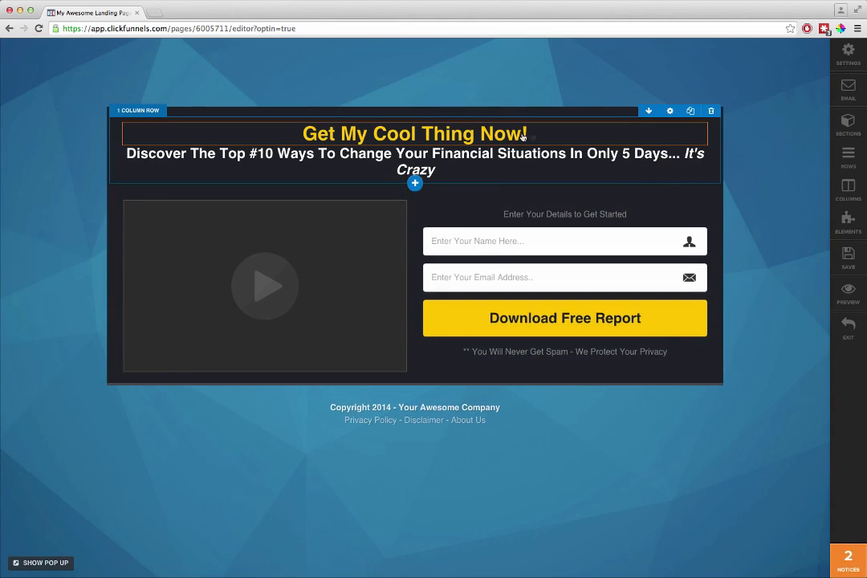
# Step: Set the yellow headline's text size to 62px
pyautogui.click(656, 116)
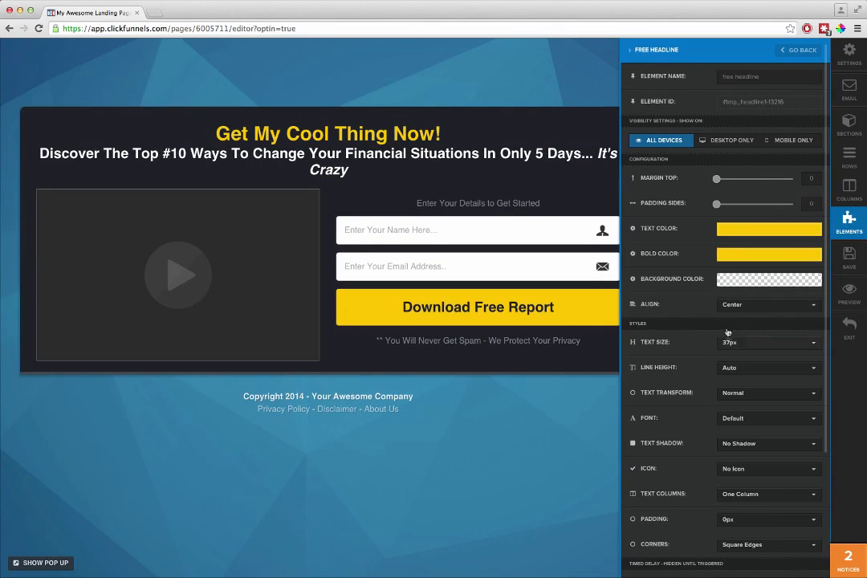
pyautogui.click(766, 342)
pyautogui.scroll(-2, 741, 434)
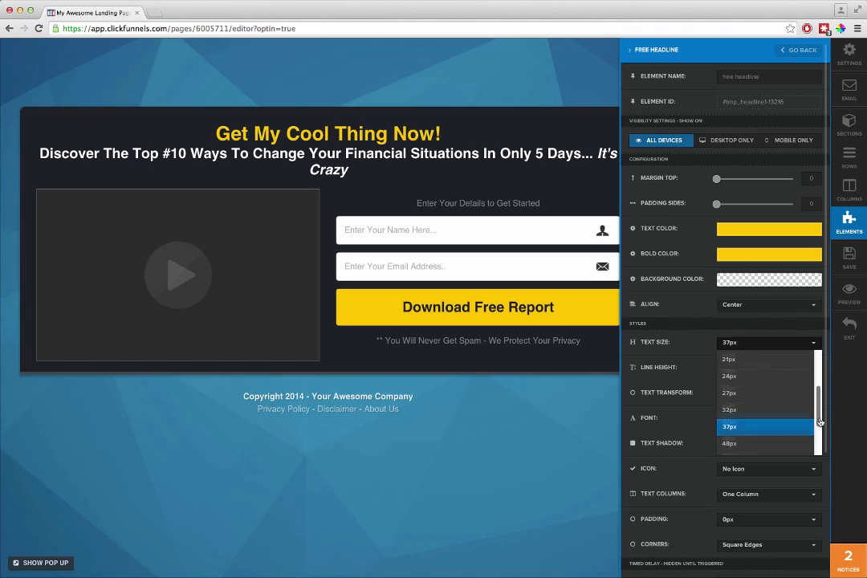
pyautogui.click(795, 436)
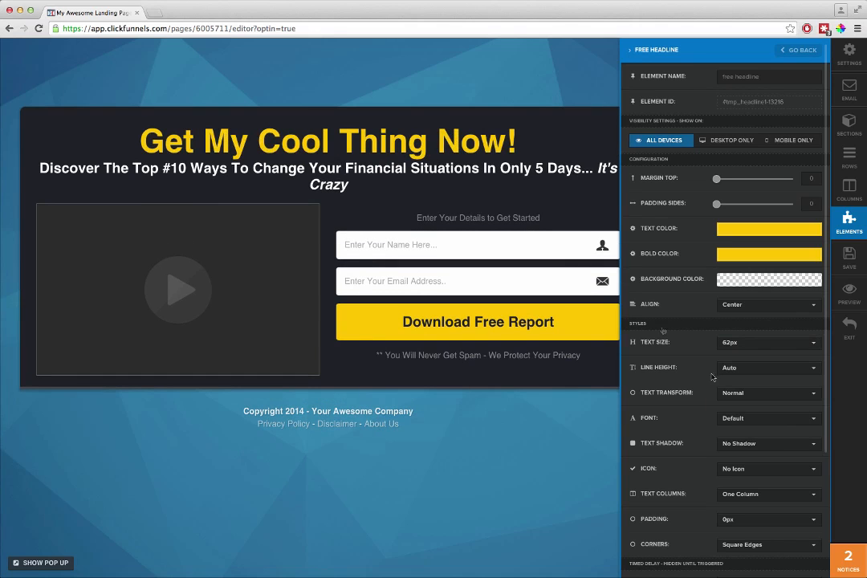
# Step: Set the white main headline's text size to 37px and reduce the width of the section containing the headlines, video and form
pyautogui.click(519, 190)
pyautogui.moveTo(652, 175)
pyautogui.click(655, 154)
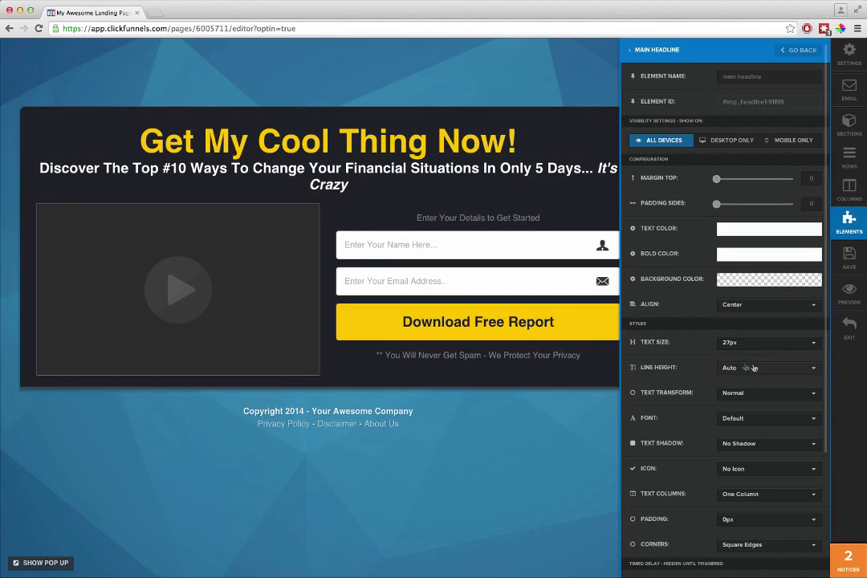
pyautogui.click(731, 343)
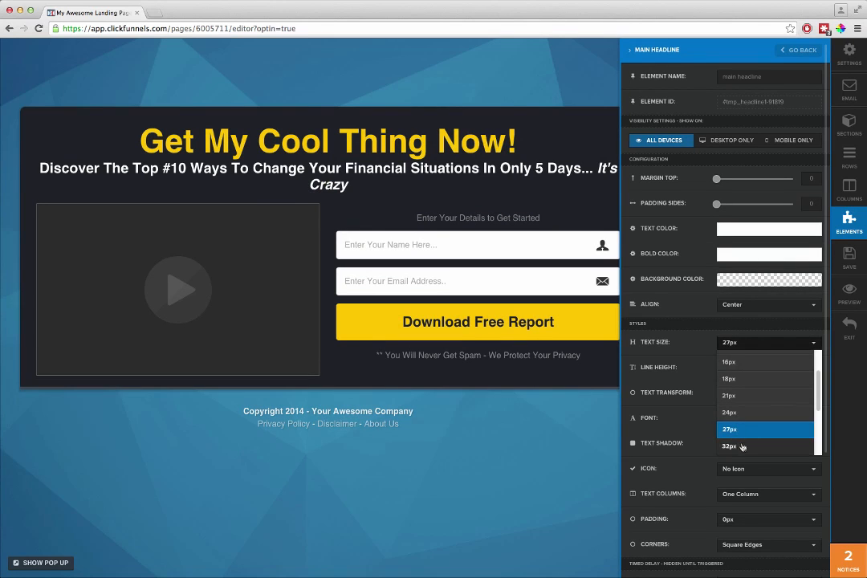
pyautogui.click(742, 445)
pyautogui.click(751, 343)
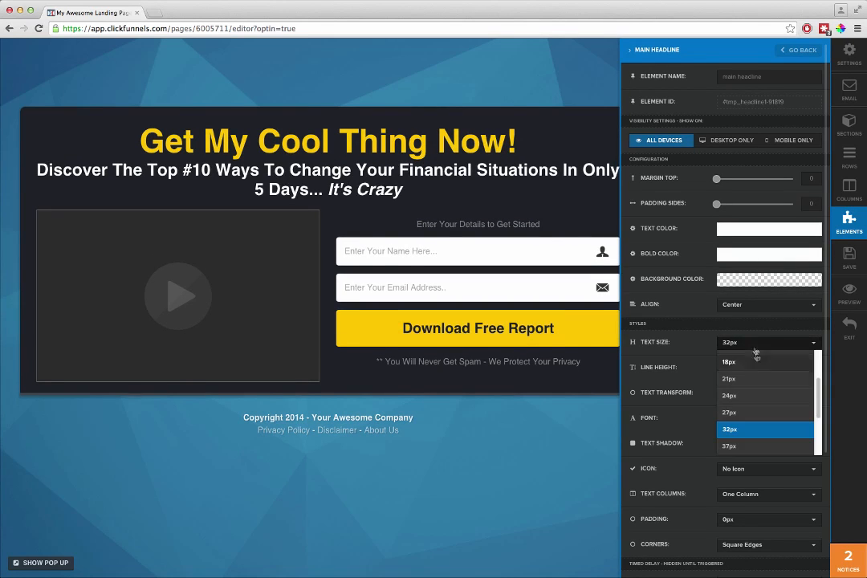
pyautogui.click(767, 447)
pyautogui.click(697, 213)
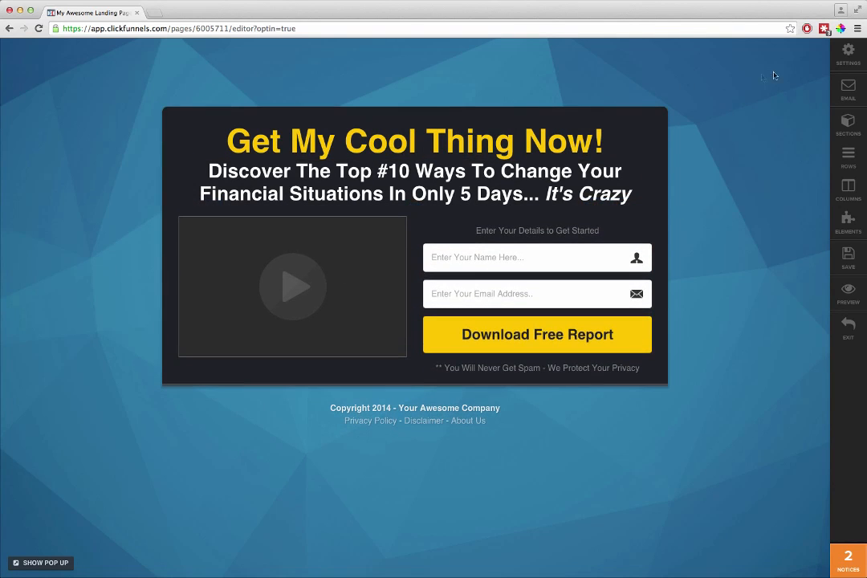
# Step: Replace the page's background image with the blurred colourful photo from the built-in background images
pyautogui.click(850, 53)
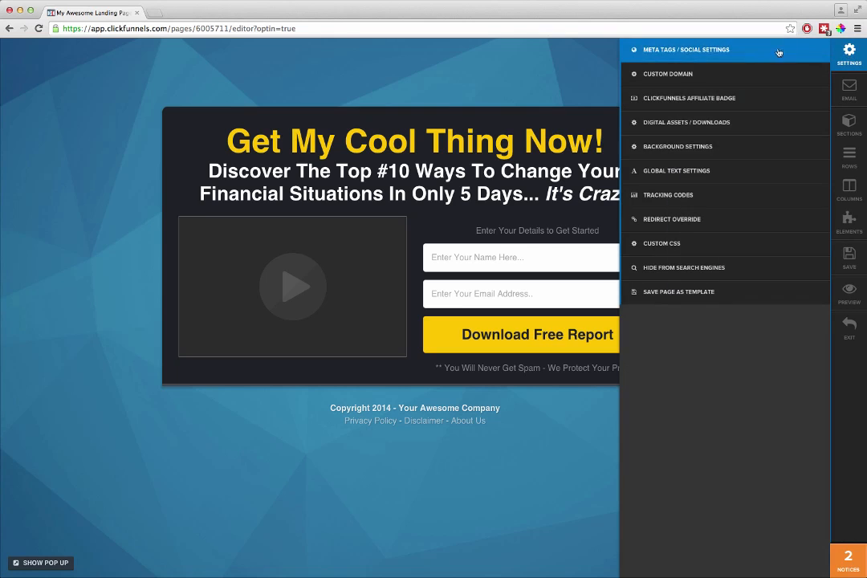
pyautogui.click(673, 148)
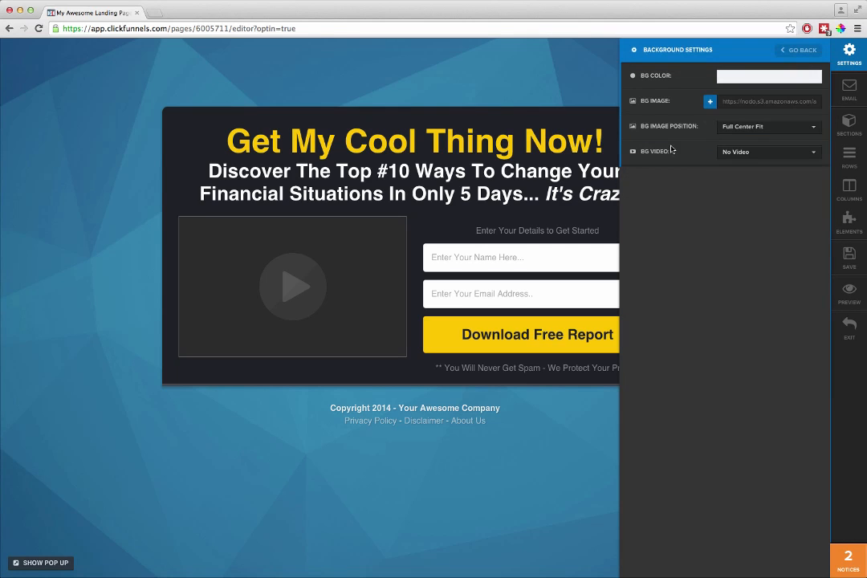
pyautogui.click(709, 101)
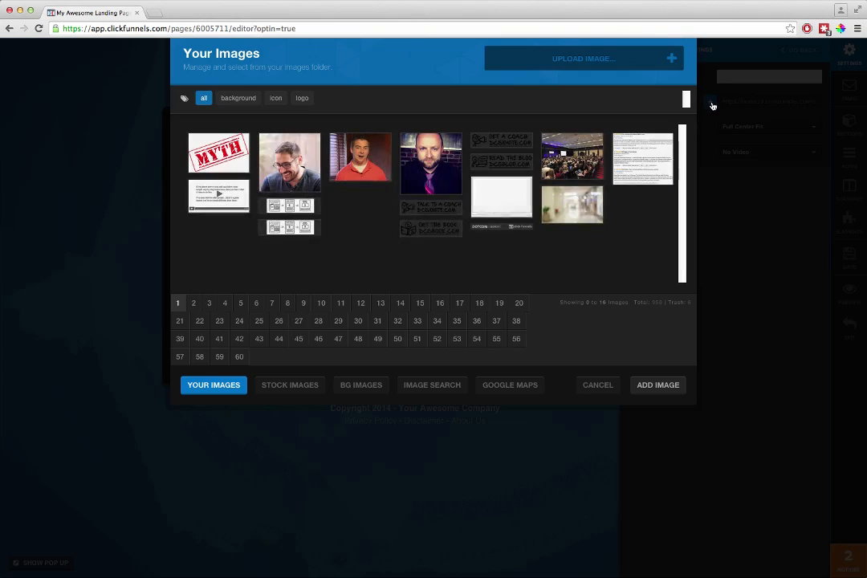
pyautogui.click(434, 386)
pyautogui.click(354, 198)
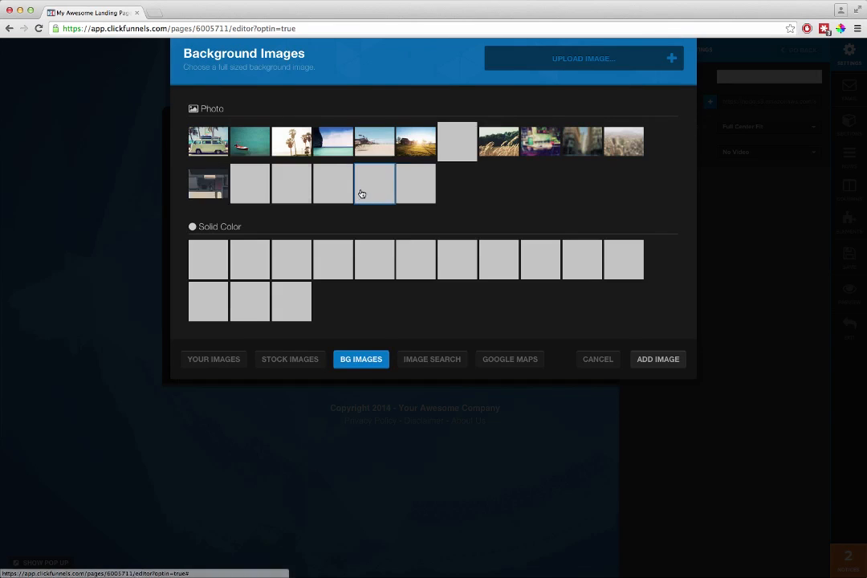
pyautogui.click(544, 139)
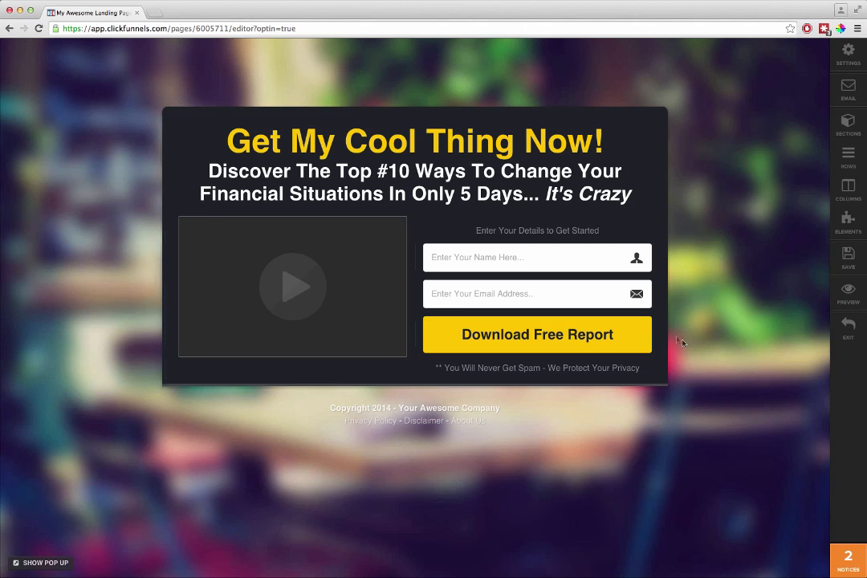
# Step: Add a progress bar element and move it above the "Enter Your Details to Get Started" text in the form column
pyautogui.click(415, 206)
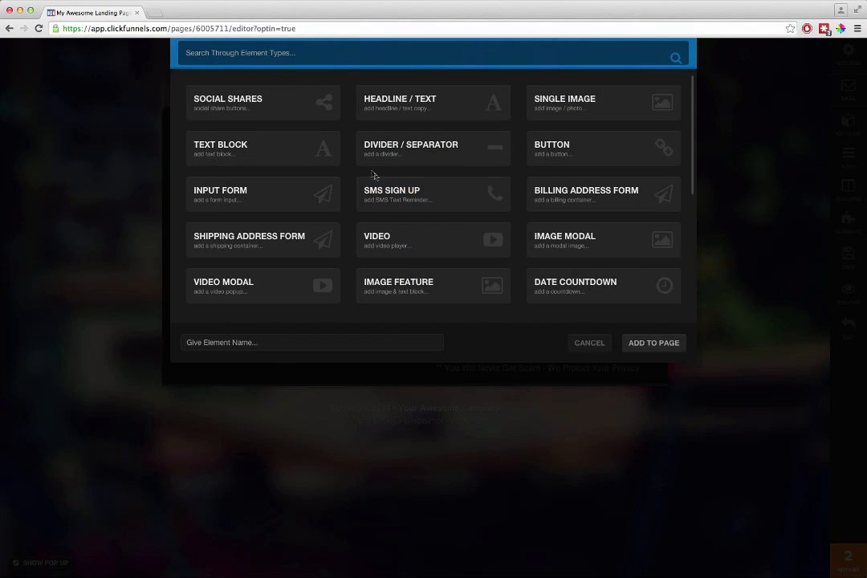
pyautogui.scroll(-5, 311, 196)
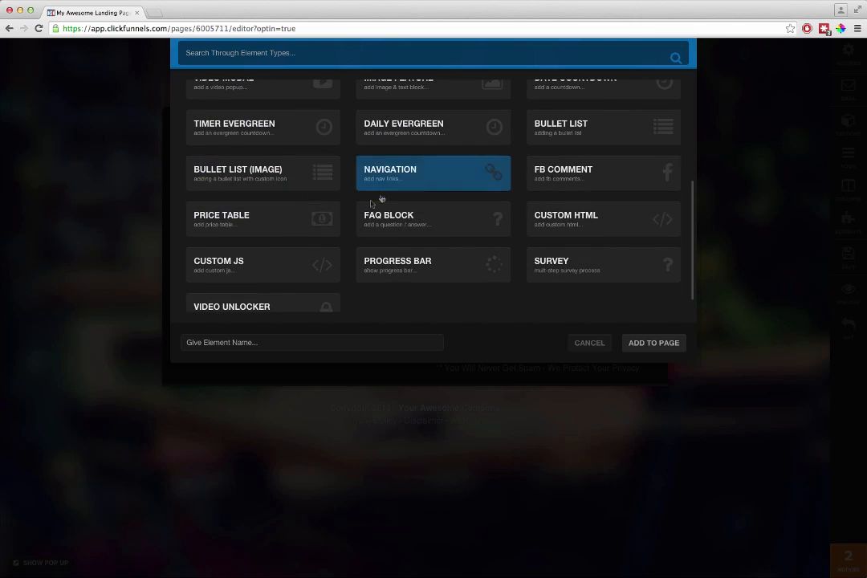
pyautogui.click(428, 269)
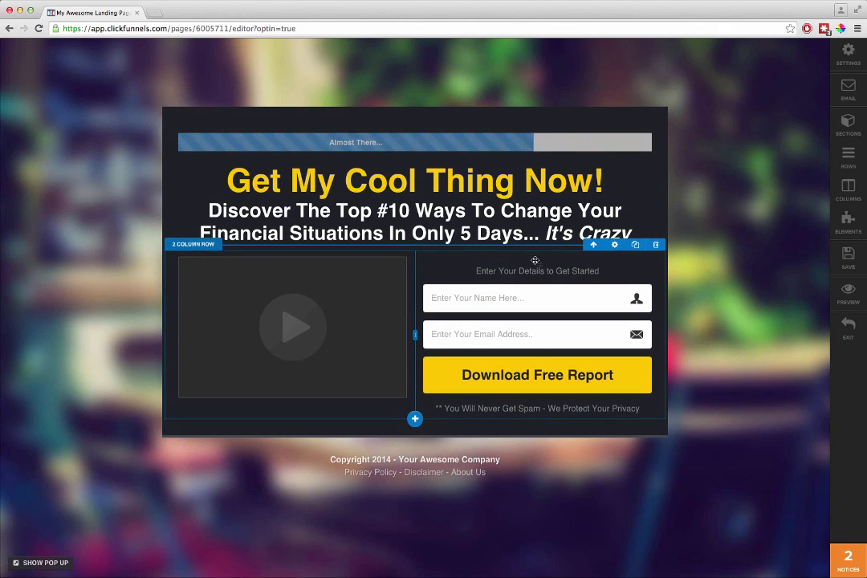
# Step: Add a date countdown element beneath the video and save the squeeze page
pyautogui.click(293, 359)
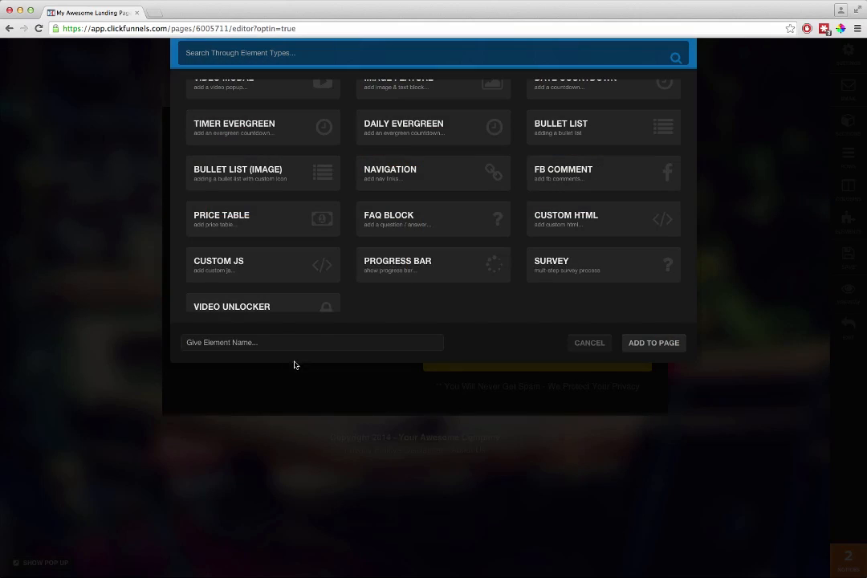
pyautogui.scroll(-1, 460, 246)
pyautogui.scroll(3, 273, 228)
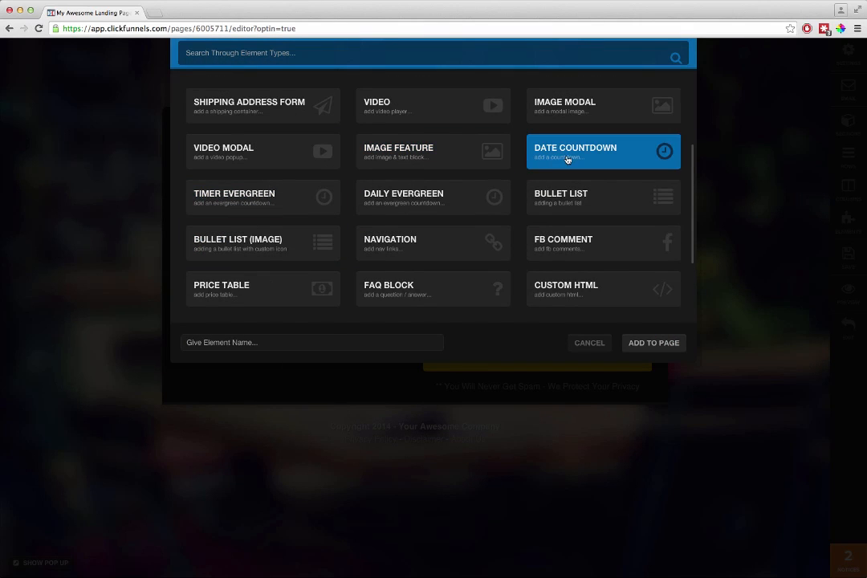
pyautogui.click(567, 159)
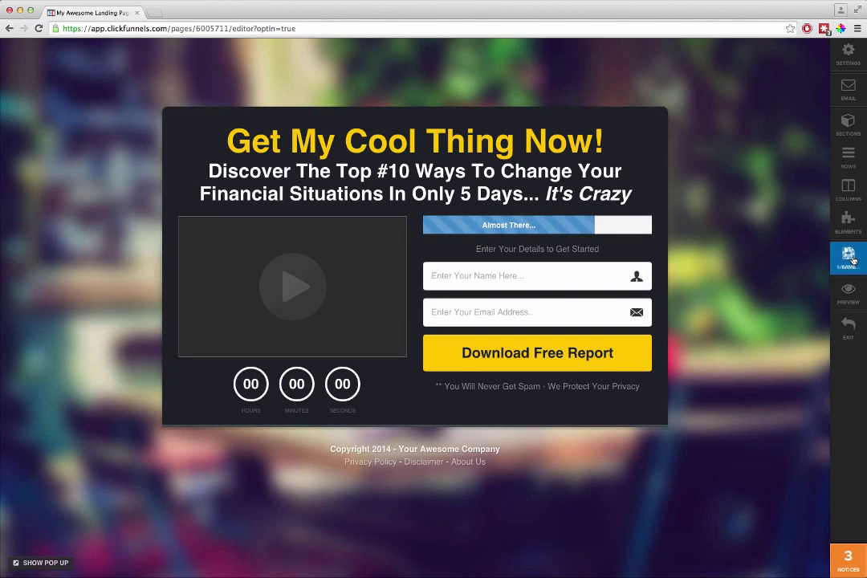
pyautogui.click(851, 258)
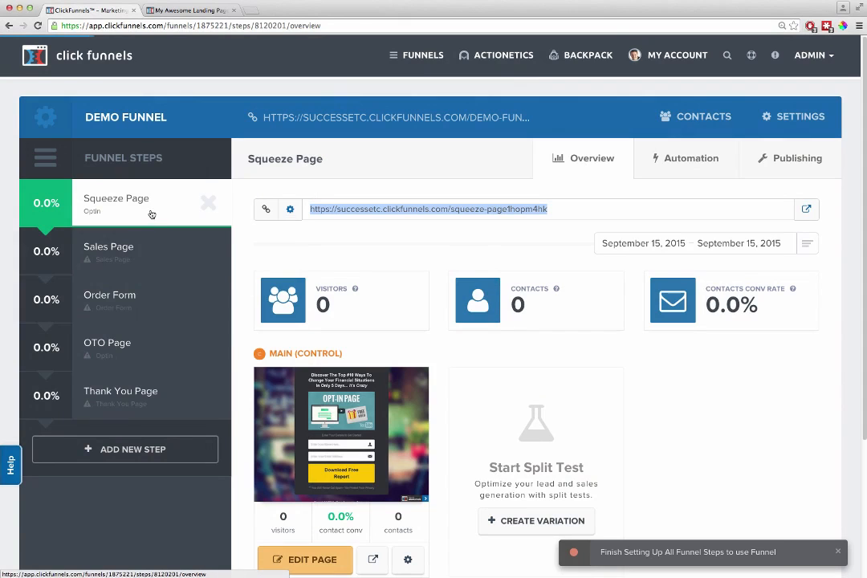
# Step: Apply the OTO Video sales template to the Sales Page step of the Demo Funnel
pyautogui.click(147, 248)
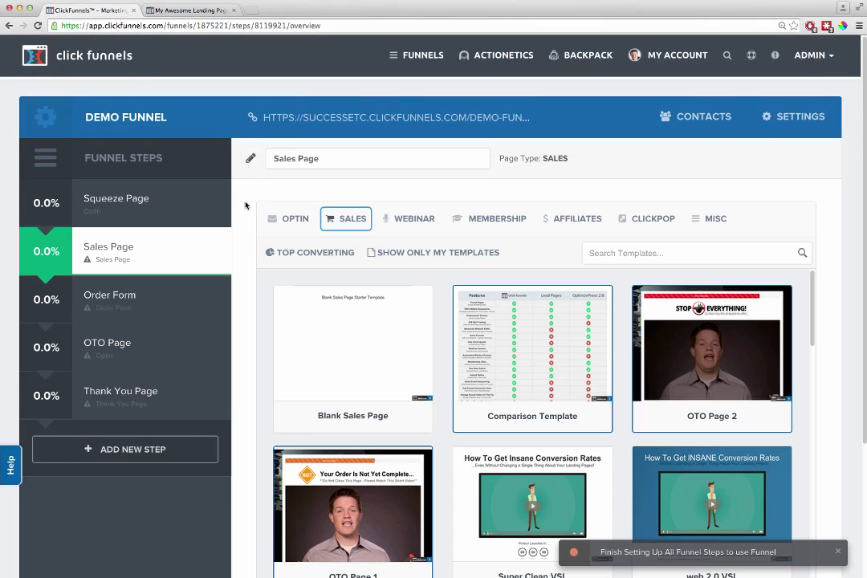
pyautogui.moveTo(396, 310)
pyautogui.scroll(-5, 439, 346)
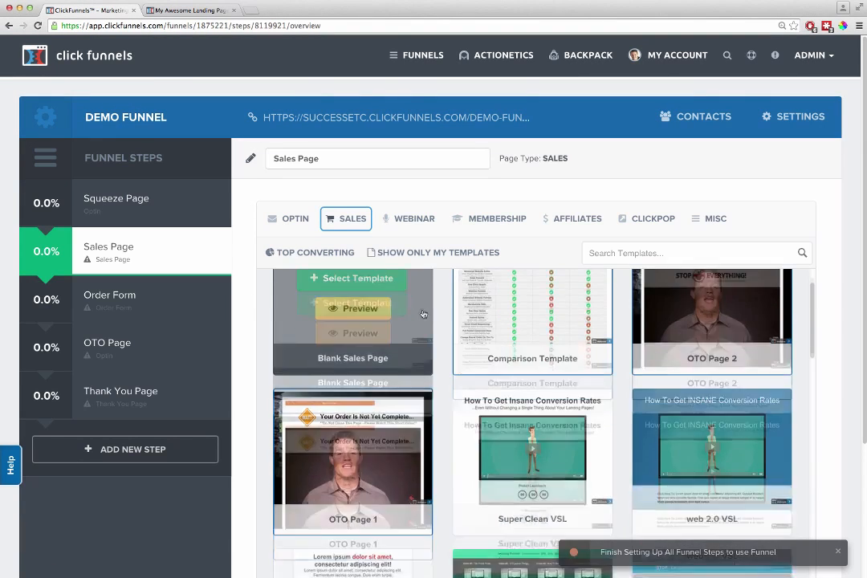
pyautogui.scroll(-7, 439, 347)
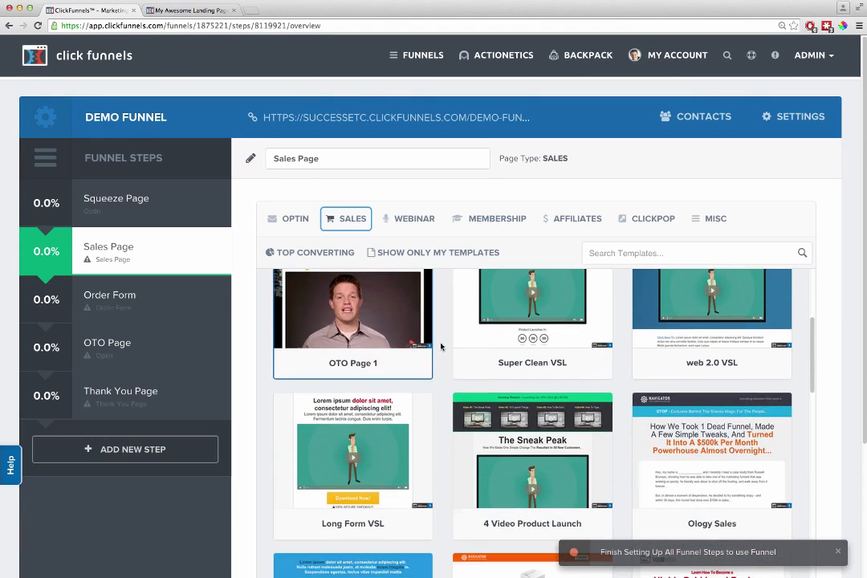
pyautogui.moveTo(456, 352)
pyautogui.scroll(-6, 456, 352)
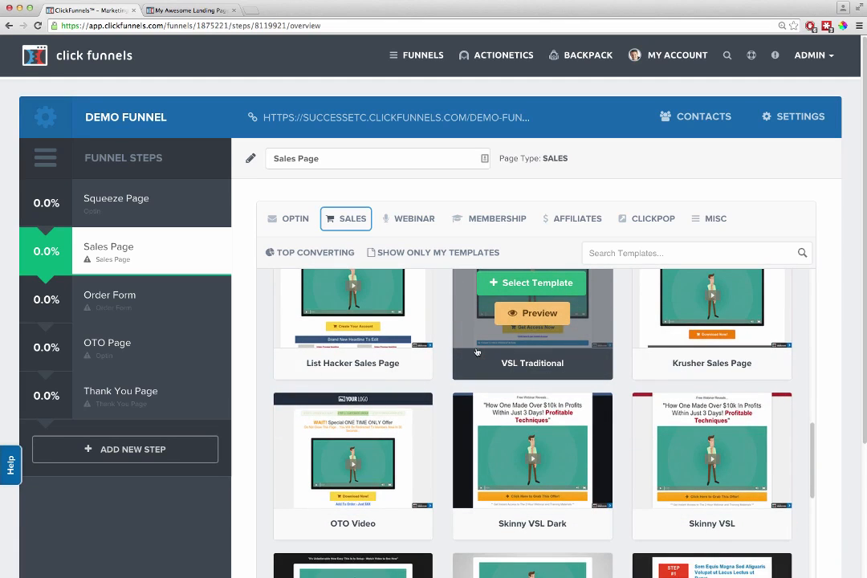
pyautogui.scroll(-4, 474, 354)
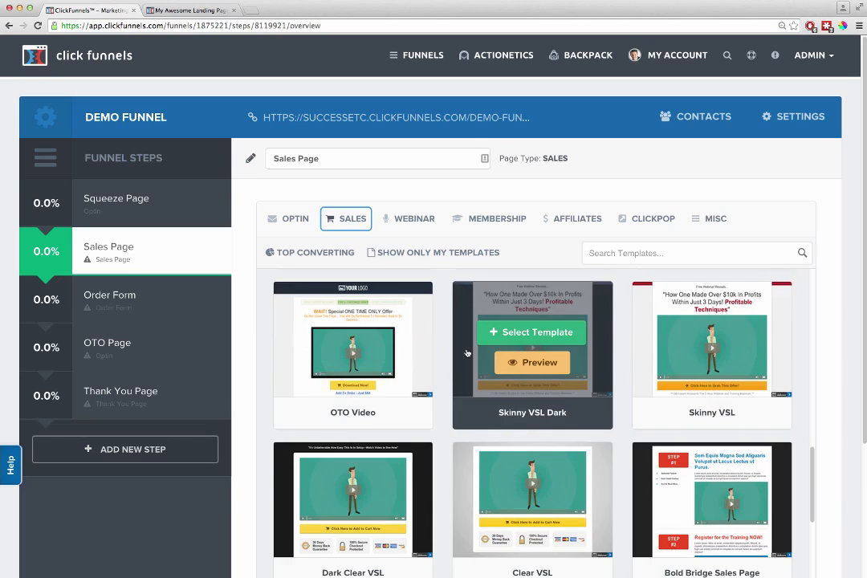
pyautogui.scroll(-2, 467, 353)
pyautogui.scroll(2, 464, 353)
pyautogui.click(356, 336)
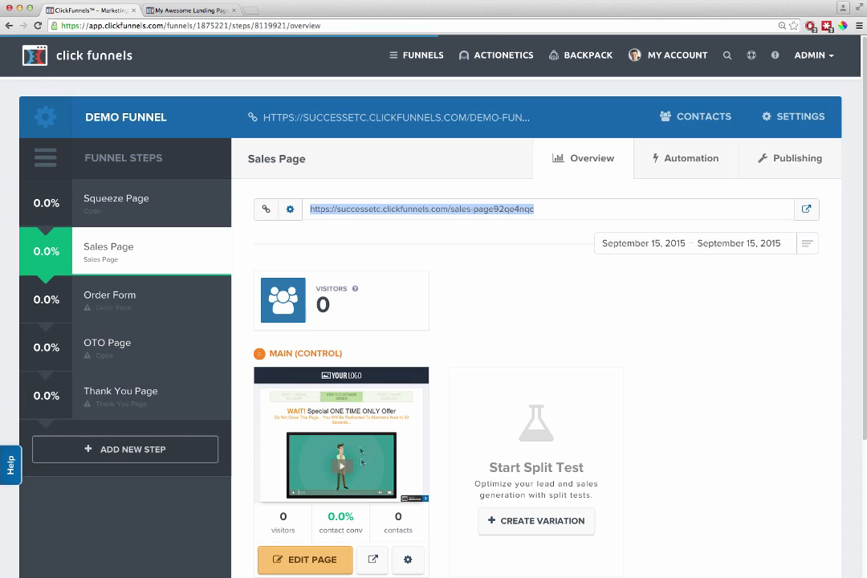
# Step: Apply the Skinny Order Form sales template to the Order Form step of the Demo Funnel
pyautogui.click(126, 296)
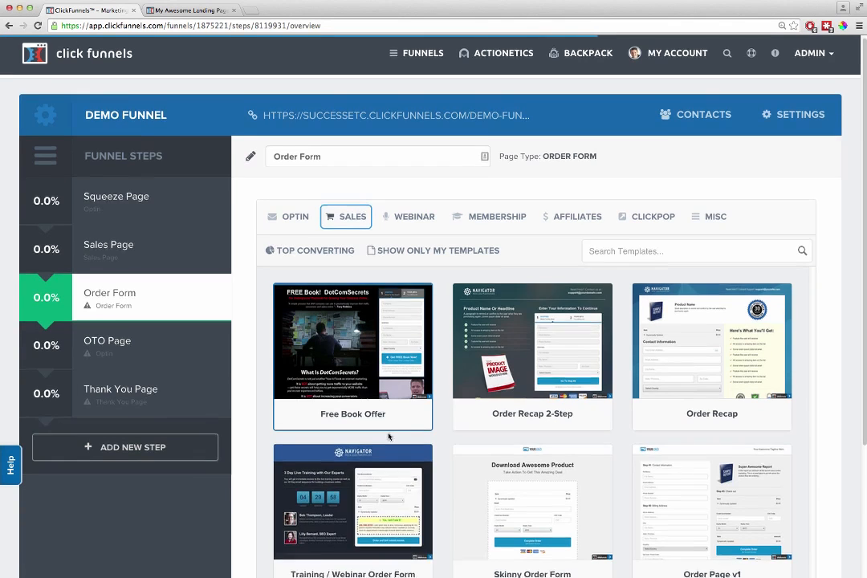
pyautogui.scroll(-2, 406, 450)
pyautogui.scroll(-1, 418, 460)
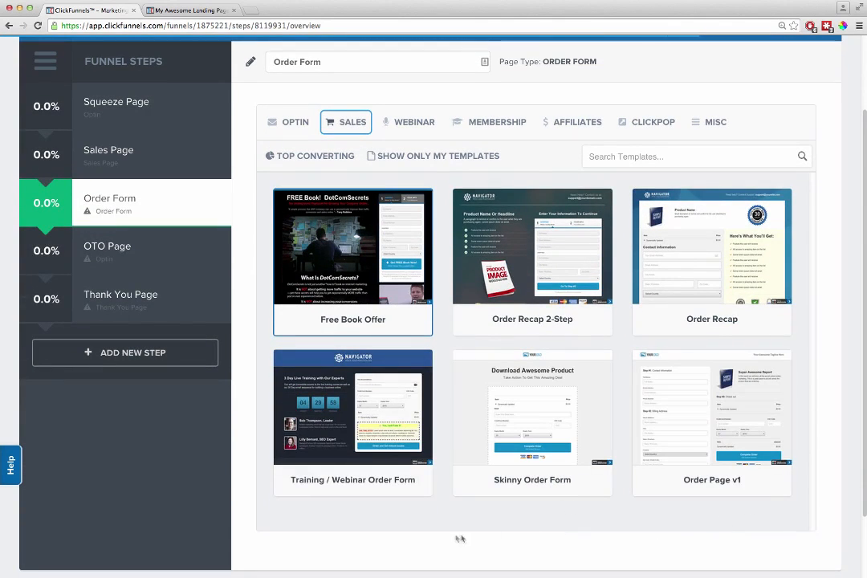
pyautogui.moveTo(526, 401)
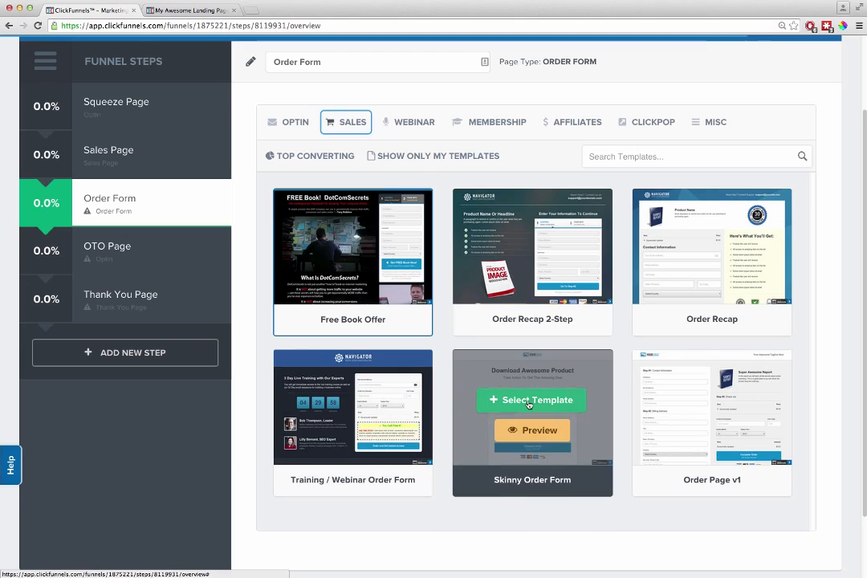
pyautogui.click(529, 401)
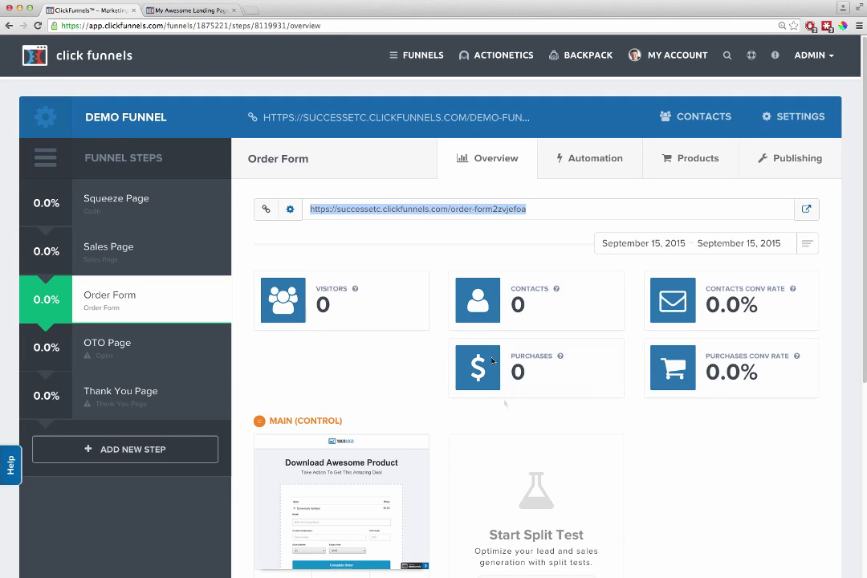
# Step: Open the order form page for editing and replace its header logo with the ClickFunnels logo image at a width of 250
pyautogui.scroll(-3, 433, 394)
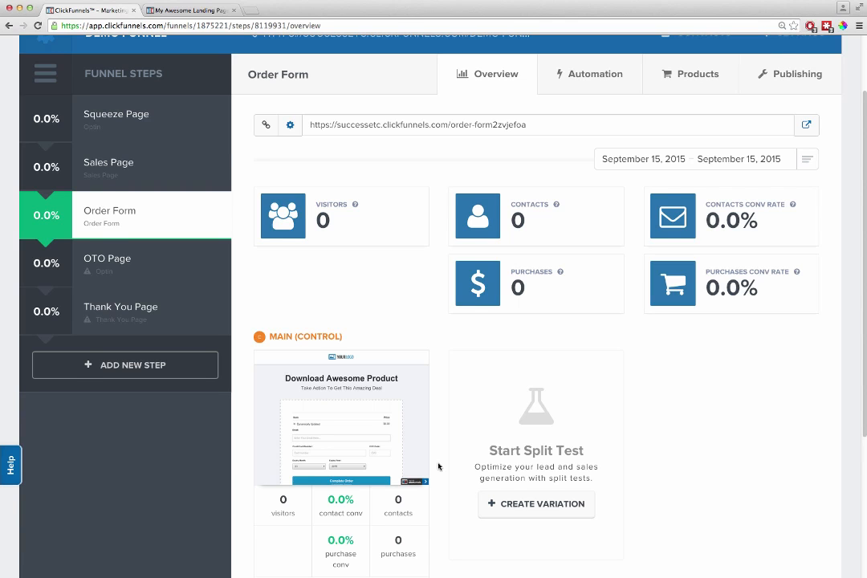
pyautogui.scroll(-3, 433, 469)
pyautogui.click(314, 516)
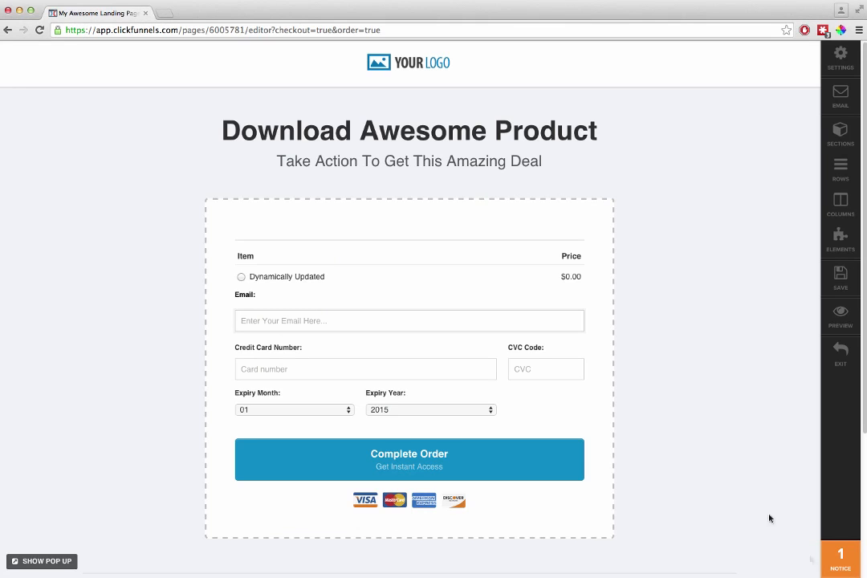
pyautogui.click(419, 65)
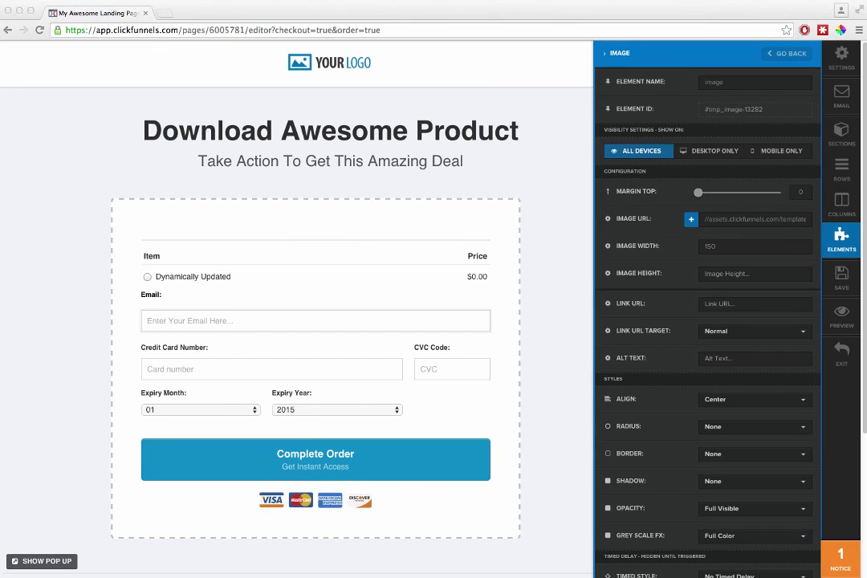
pyautogui.tripleClick(753, 219)
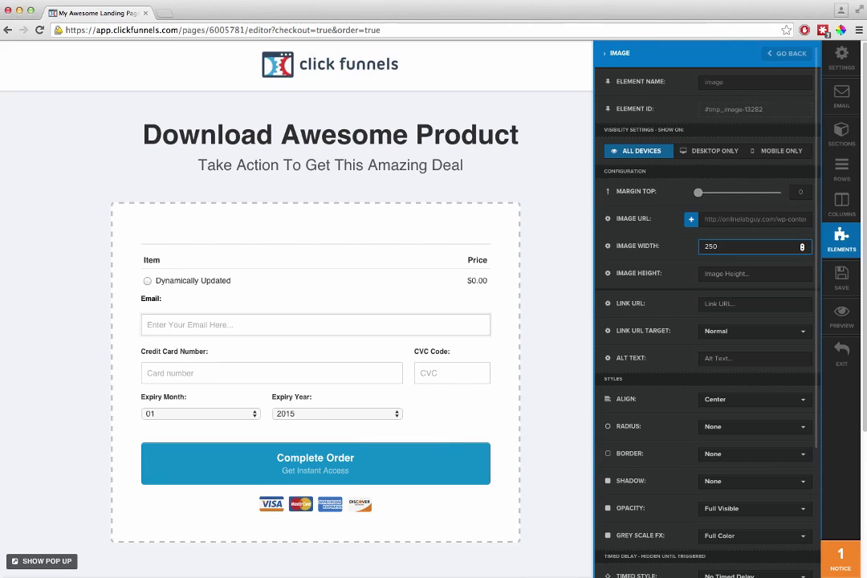
pyautogui.click(569, 240)
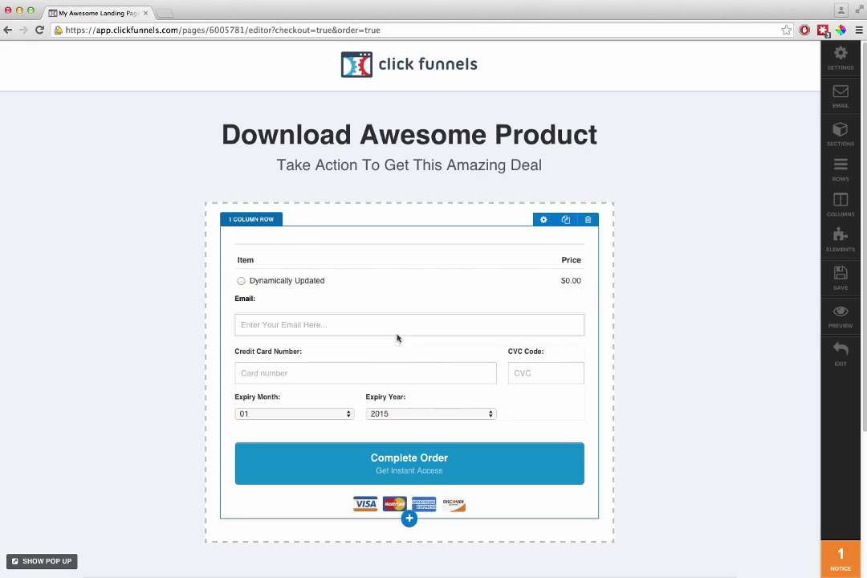
# Step: Move the credit card fields and Complete Order button above the product list, and set the form section's width to Medium
pyautogui.moveTo(391, 280); pyautogui.dragTo(393, 266)
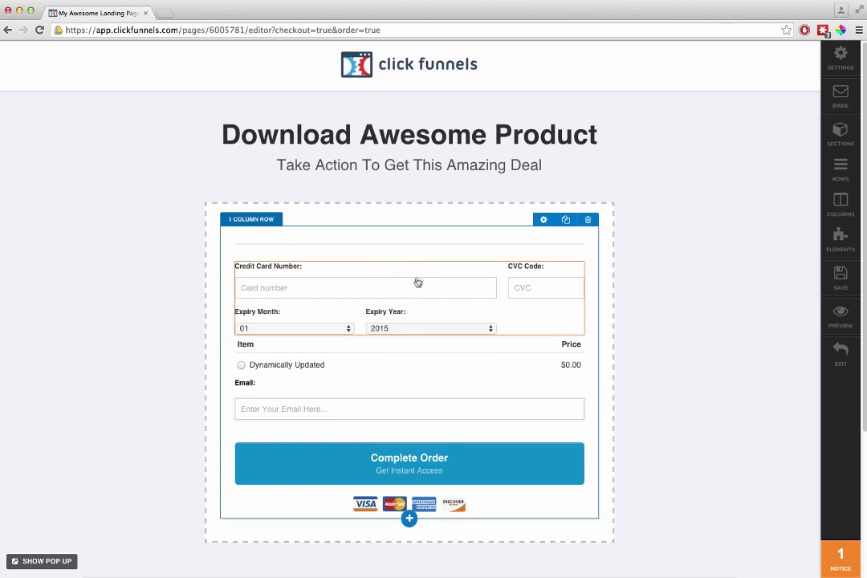
pyautogui.moveTo(431, 455); pyautogui.dragTo(408, 249)
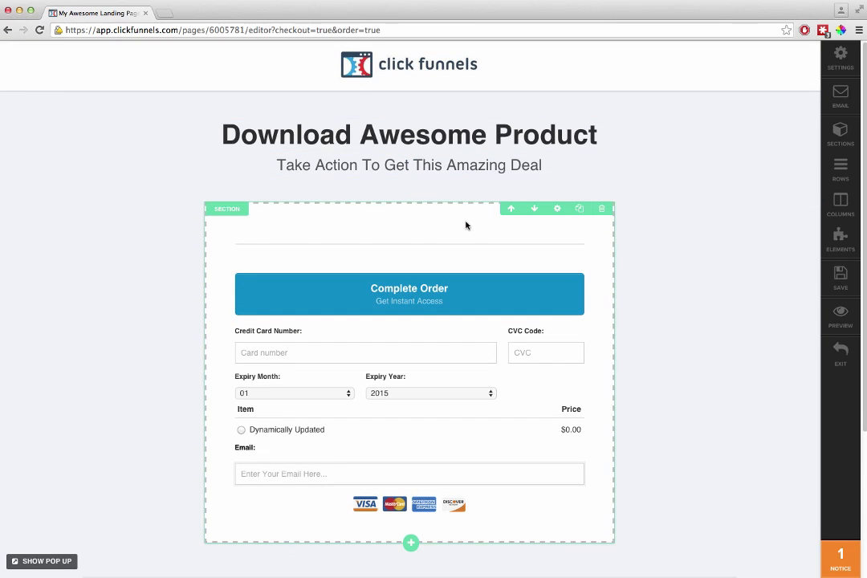
pyautogui.click(557, 208)
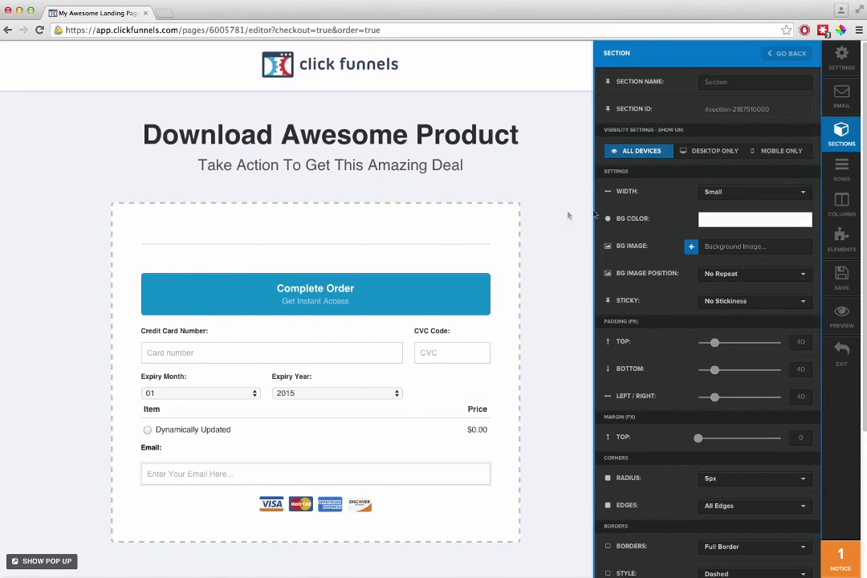
pyautogui.click(726, 194)
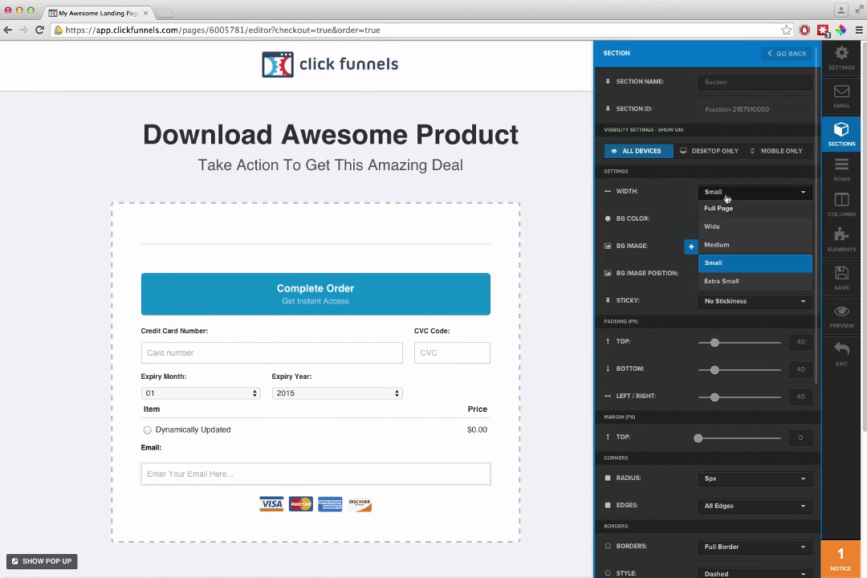
pyautogui.click(727, 246)
pyautogui.click(445, 236)
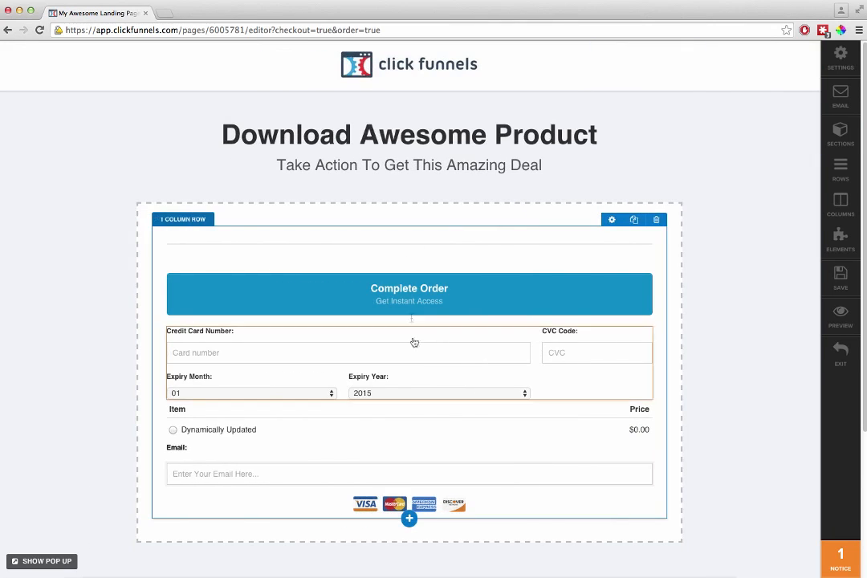
# Step: Add a 2 Column Block row, move it above the order form row, and widen its first column
pyautogui.click(409, 514)
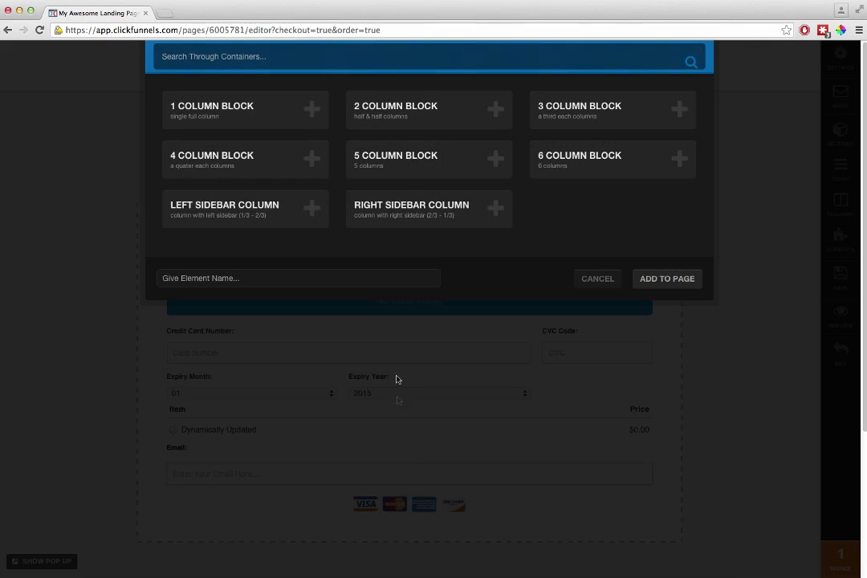
pyautogui.click(406, 118)
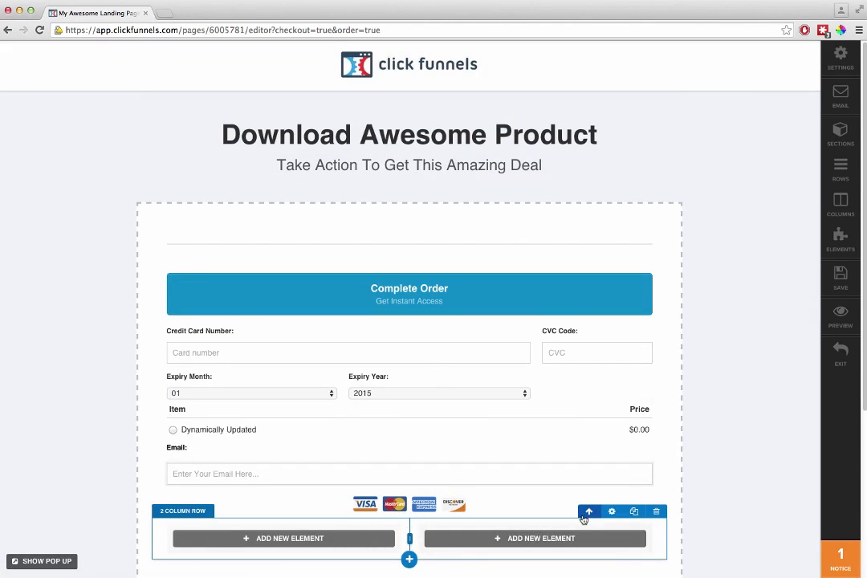
pyautogui.click(585, 565)
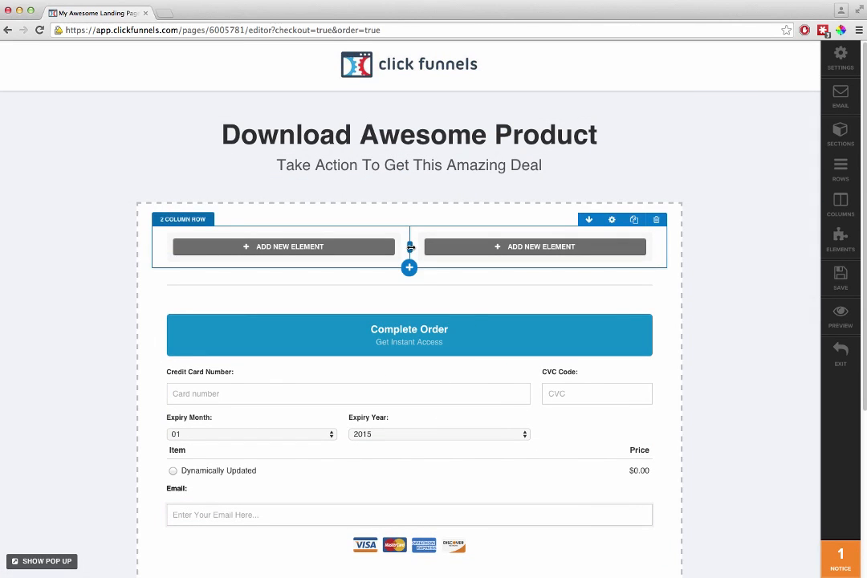
pyautogui.moveTo(411, 247); pyautogui.dragTo(449, 247)
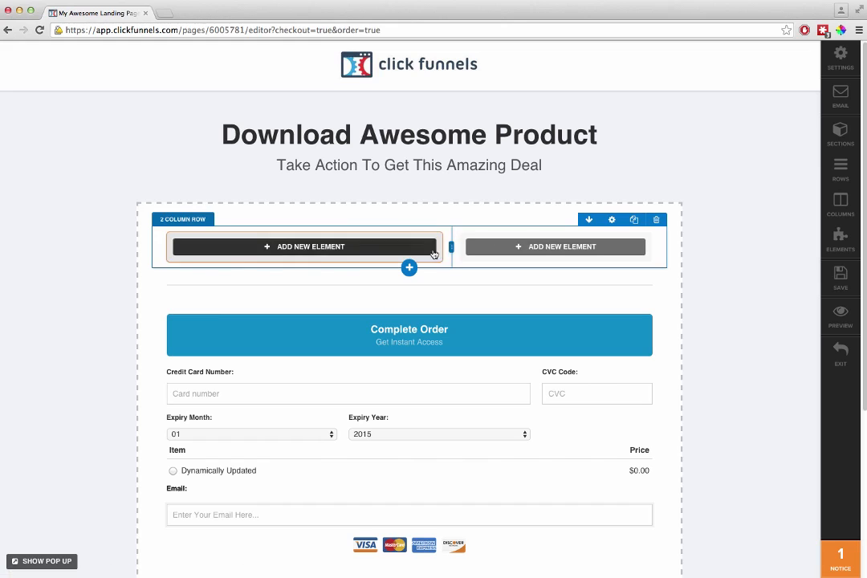
# Step: Add a video element to the wider column of the new two-column row
pyautogui.click(415, 250)
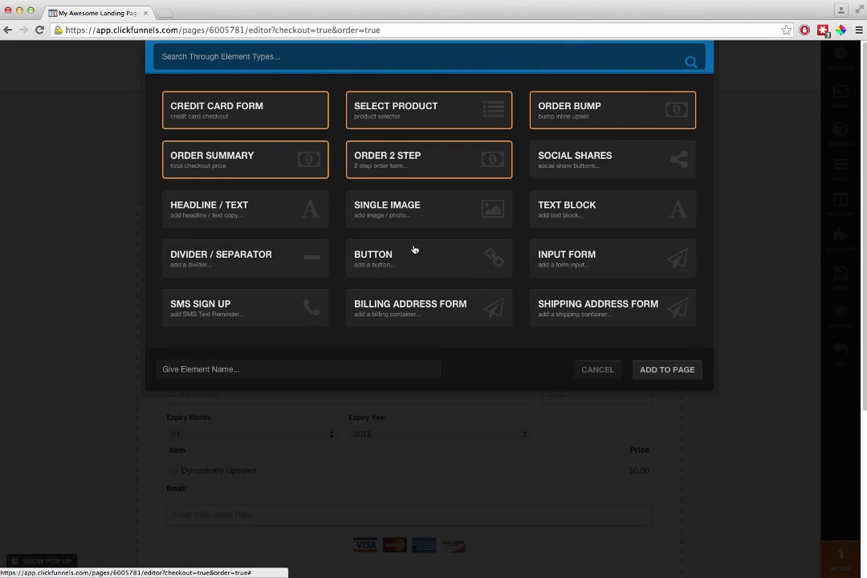
pyautogui.click(413, 248)
pyautogui.scroll(-3, 422, 273)
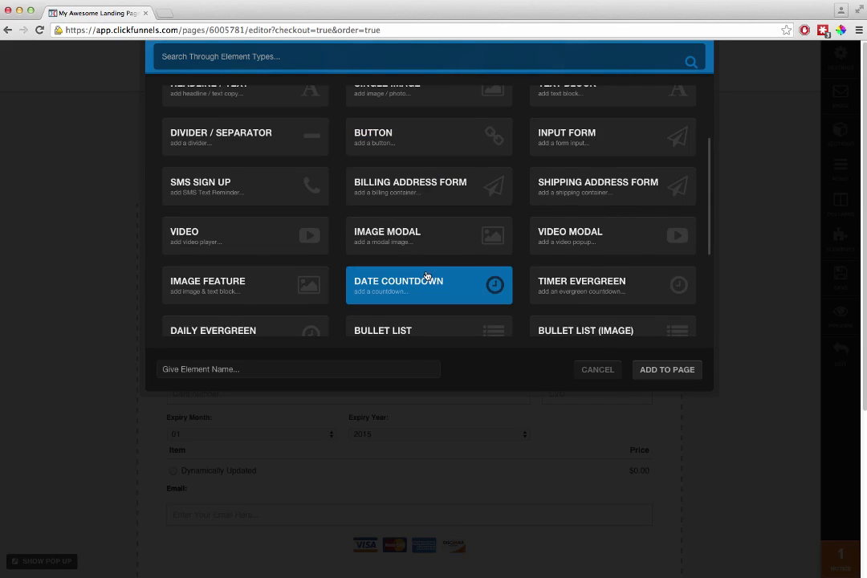
pyautogui.doubleClick(232, 248)
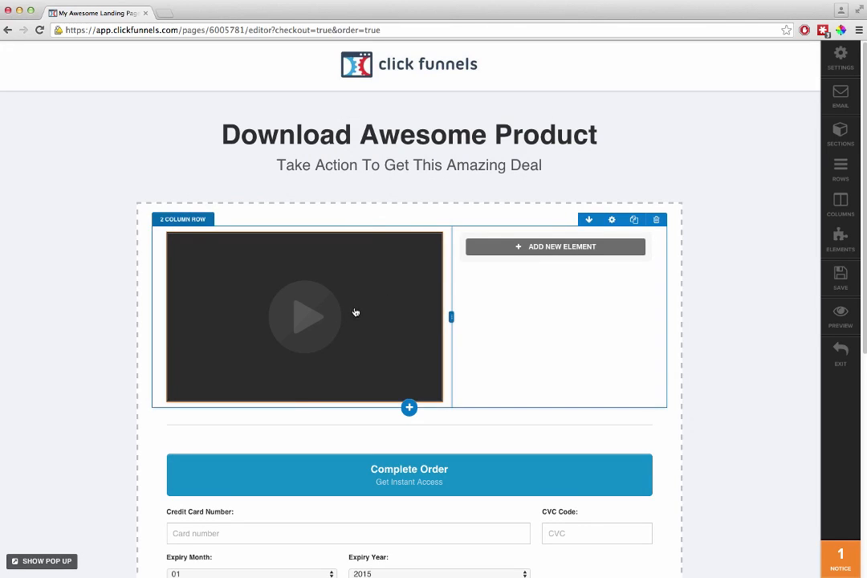
# Step: Move the product list, credit card fields, email field, Complete Order button and card logos into the column beside the video
pyautogui.moveTo(422, 488); pyautogui.dragTo(584, 273)
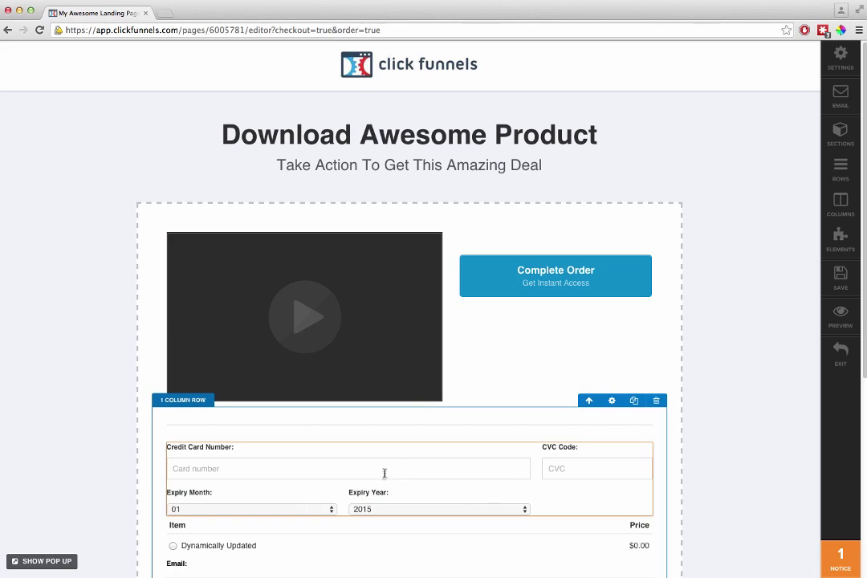
pyautogui.moveTo(392, 456); pyautogui.dragTo(451, 218)
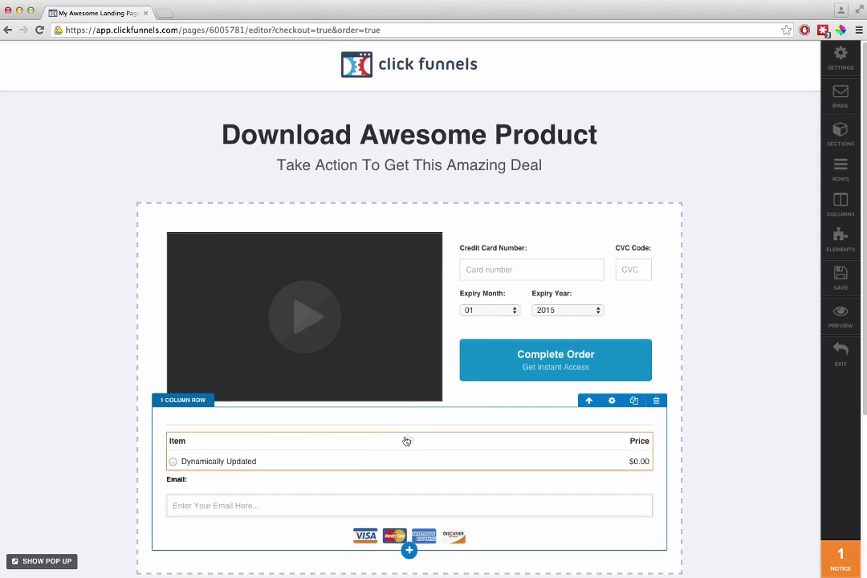
pyautogui.moveTo(303, 469); pyautogui.dragTo(555, 300)
pyautogui.moveTo(451, 515); pyautogui.dragTo(555, 424)
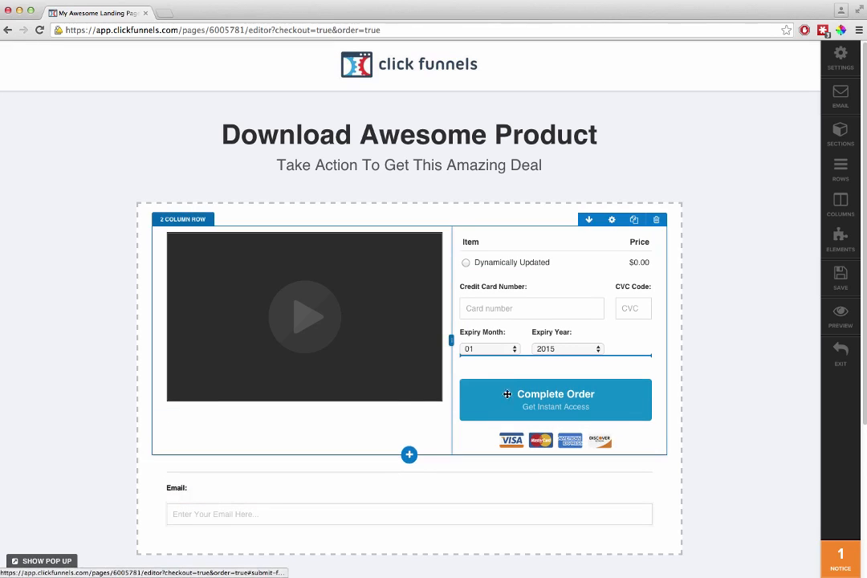
pyautogui.moveTo(522, 366); pyautogui.dragTo(520, 367)
pyautogui.moveTo(182, 526); pyautogui.dragTo(488, 368)
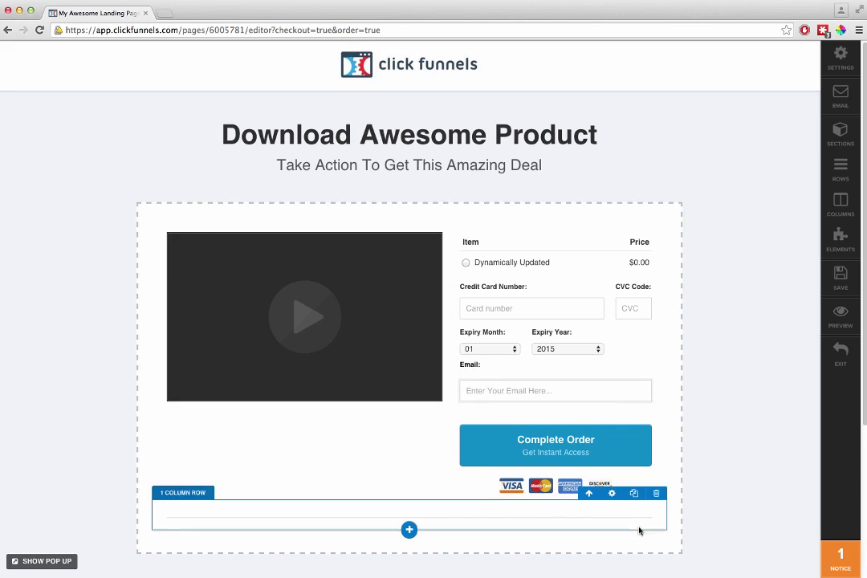
# Step: Add a 2 Column Block row beneath the divider and place the 30 Day Guarantee and Secure Payment blocks side by side in it
pyautogui.scroll(-3, 616, 402)
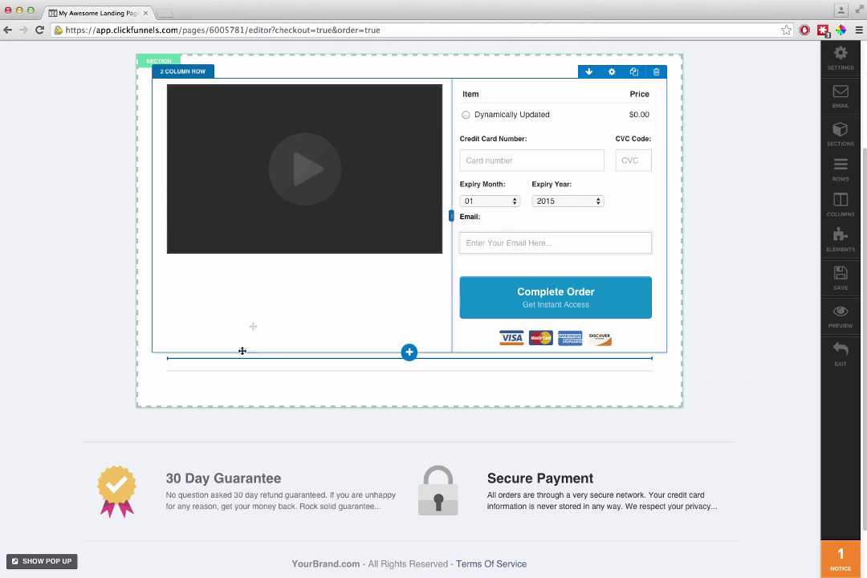
pyautogui.moveTo(328, 327); pyautogui.dragTo(470, 400)
pyautogui.click(410, 434)
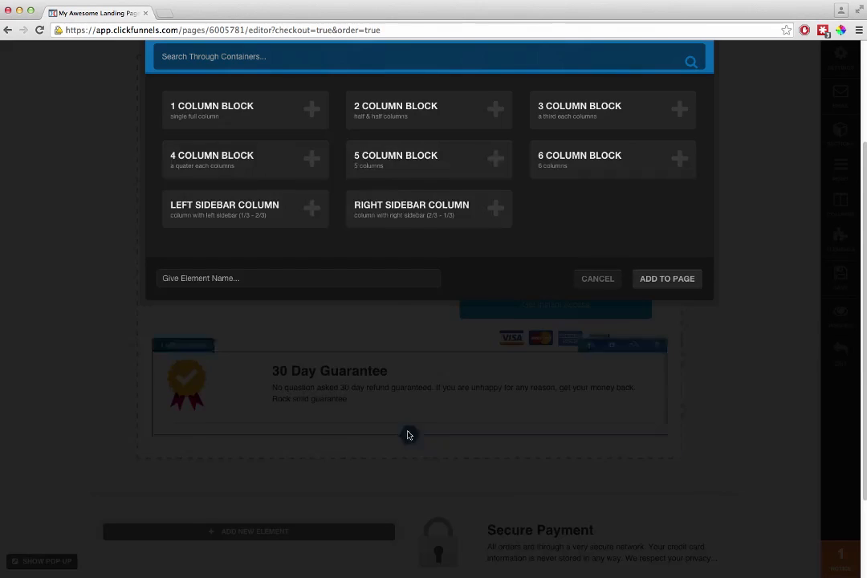
pyautogui.click(398, 107)
pyautogui.moveTo(343, 376); pyautogui.dragTo(316, 447)
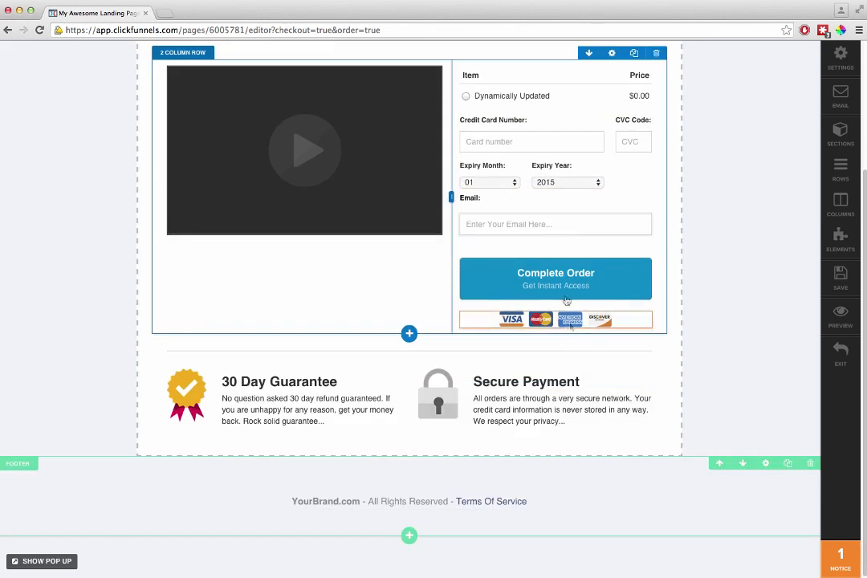
# Step: Add a Daily Evergreen countdown element beneath the video
pyautogui.scroll(4, 442, 322)
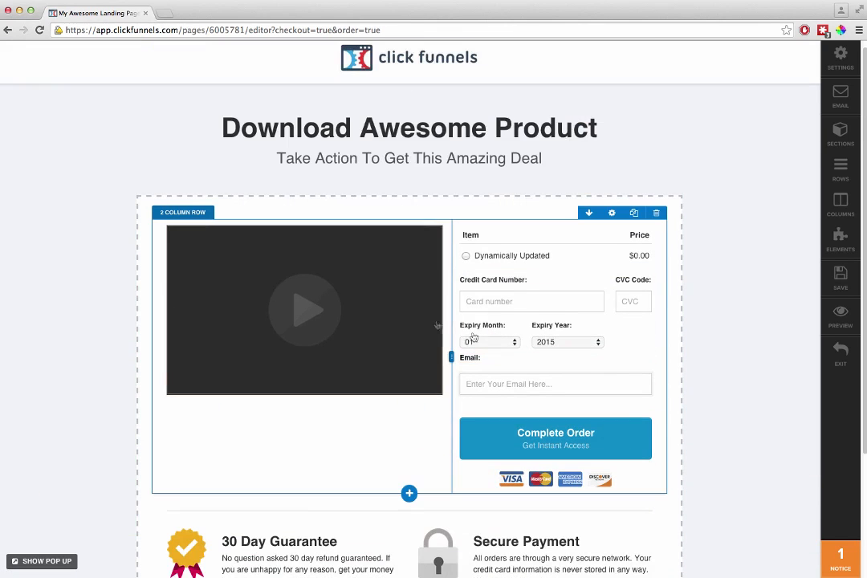
pyautogui.moveTo(304, 394)
pyautogui.click(304, 396)
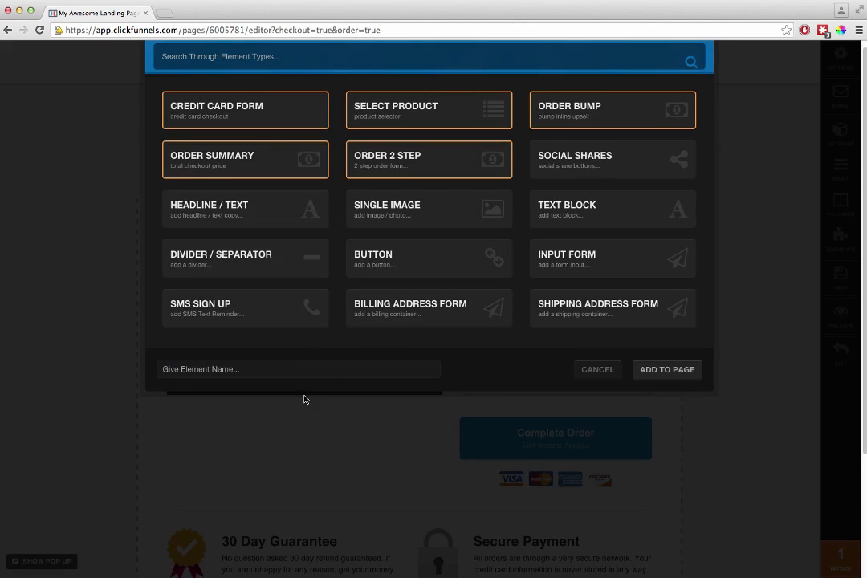
pyautogui.scroll(-5, 302, 239)
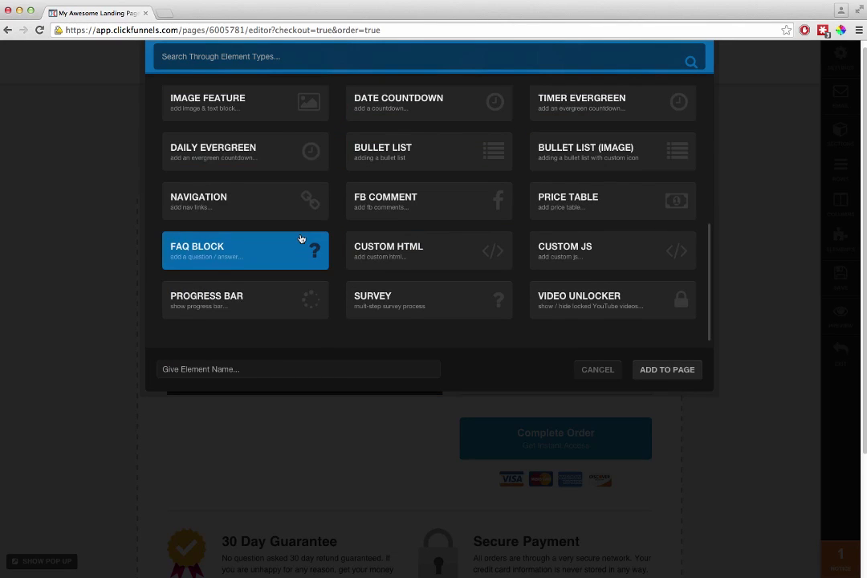
pyautogui.click(248, 144)
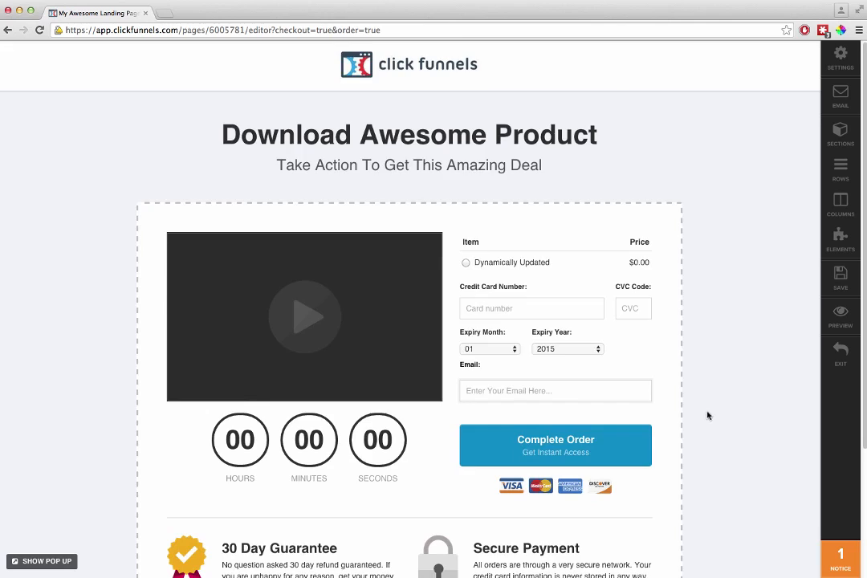
# Step: Add a 1 Column Block row beneath the video and order form row and place a Progress Bar element in it
pyautogui.scroll(-3, 707, 415)
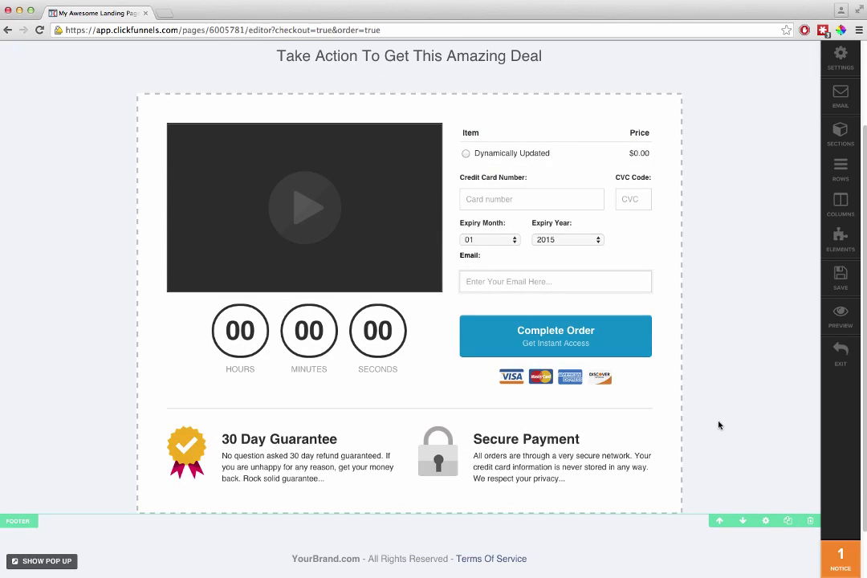
pyautogui.scroll(3, 719, 425)
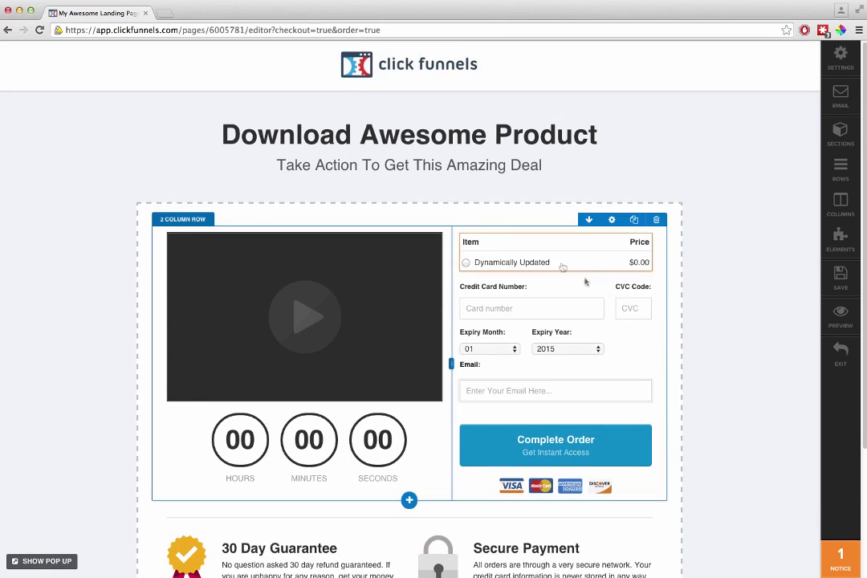
pyautogui.click(409, 501)
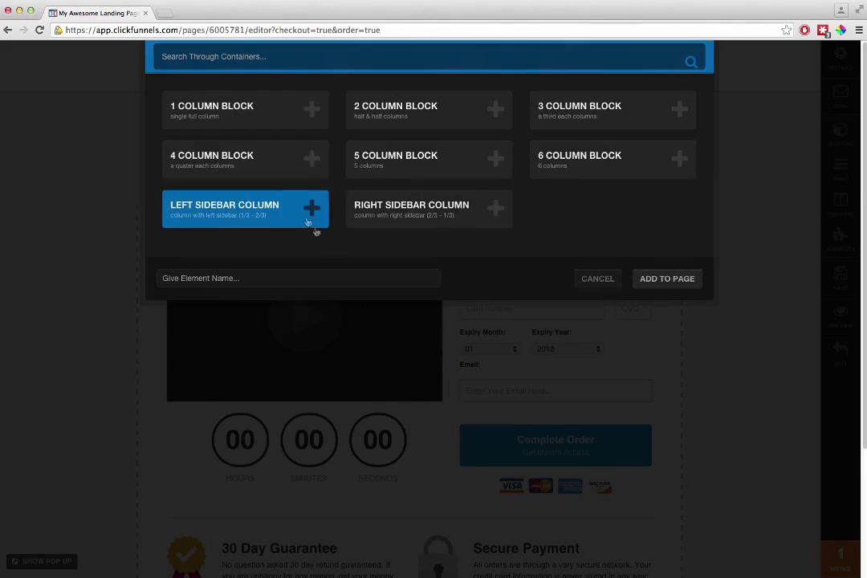
pyautogui.click(300, 123)
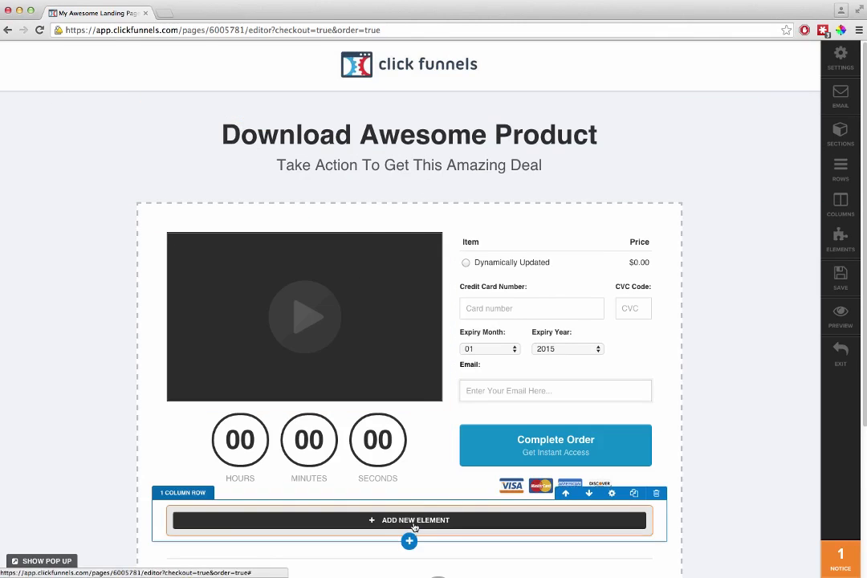
pyautogui.click(354, 464)
pyautogui.scroll(-5, 371, 252)
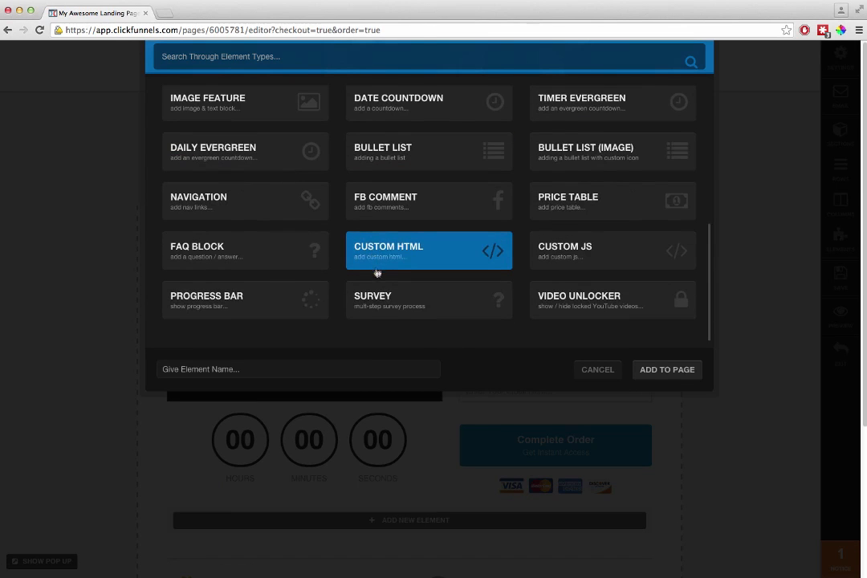
pyautogui.click(270, 299)
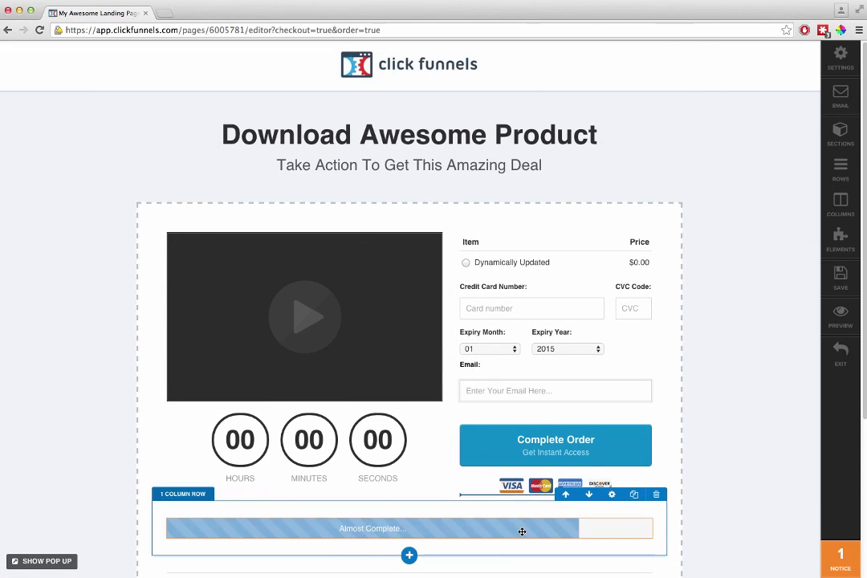
# Step: Move the progress bar row above the video and order form row and adjust the bar's top spacing
pyautogui.click(565, 495)
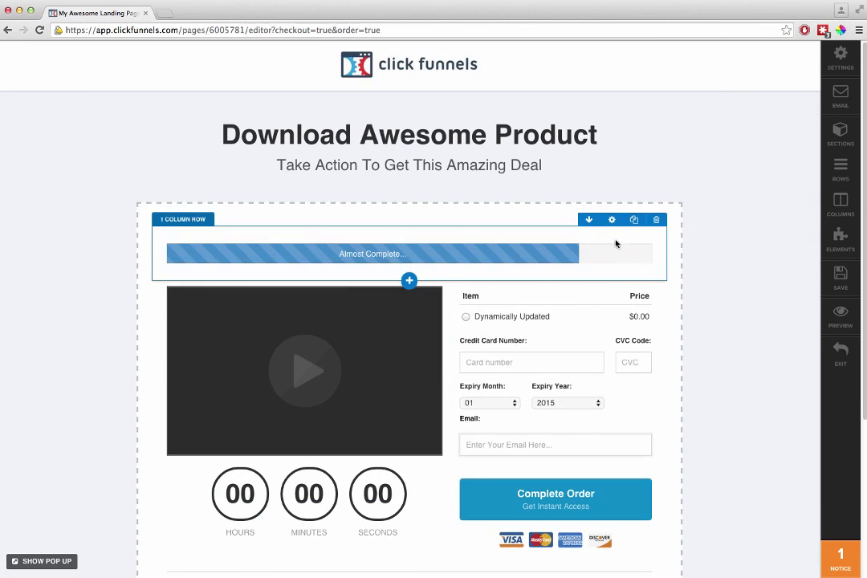
pyautogui.click(643, 249)
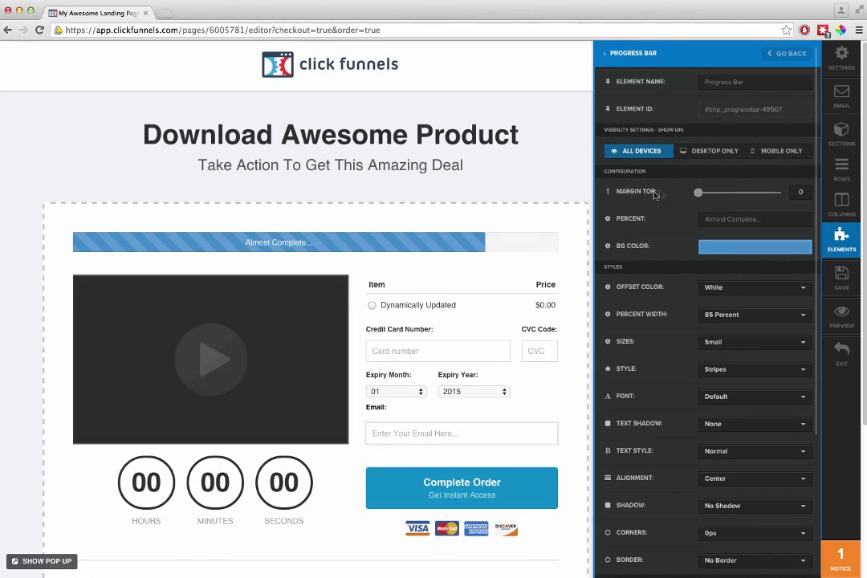
pyautogui.click(544, 184)
pyautogui.moveTo(564, 227); pyautogui.dragTo(689, 217)
pyautogui.moveTo(578, 279); pyautogui.dragTo(616, 277)
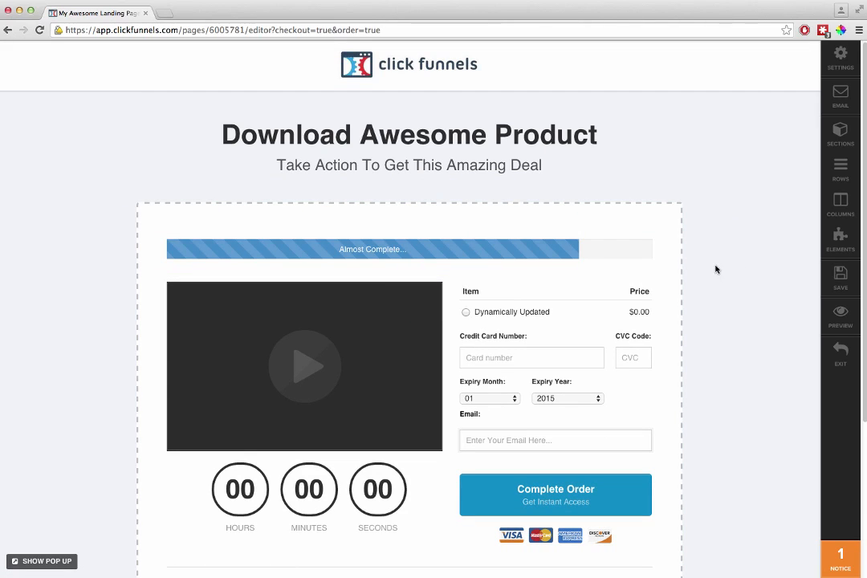
# Step: Review the order form page layout from header to footer, and preview the live version of the page
pyautogui.scroll(-5, 760, 328)
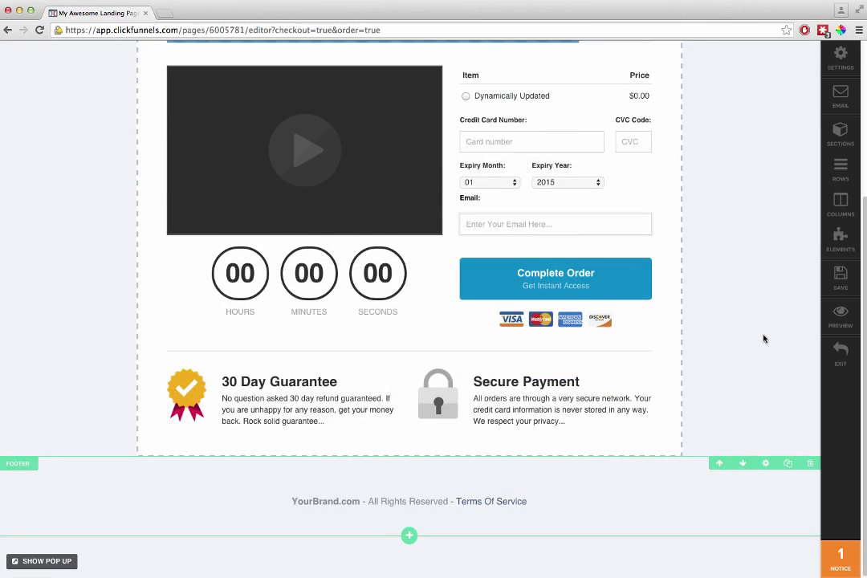
pyautogui.scroll(5, 763, 339)
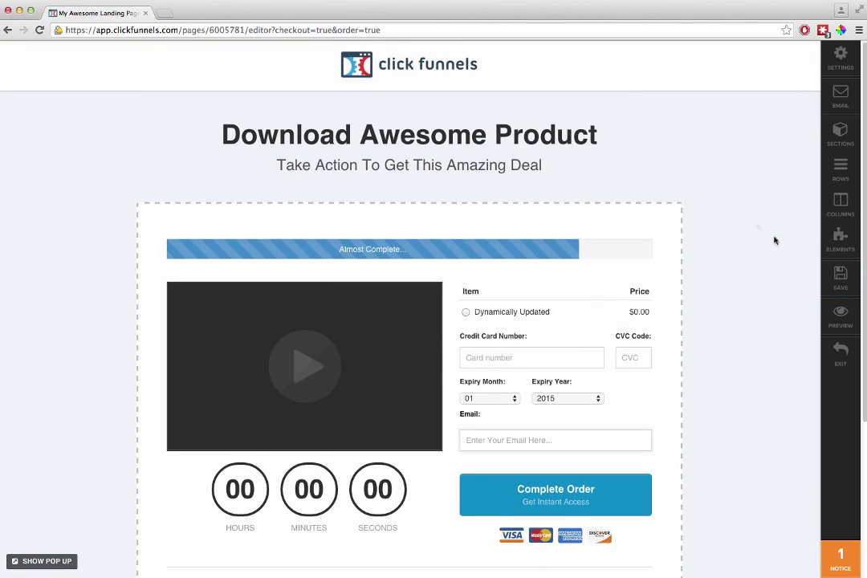
pyautogui.scroll(-1, 747, 286)
pyautogui.click(818, 312)
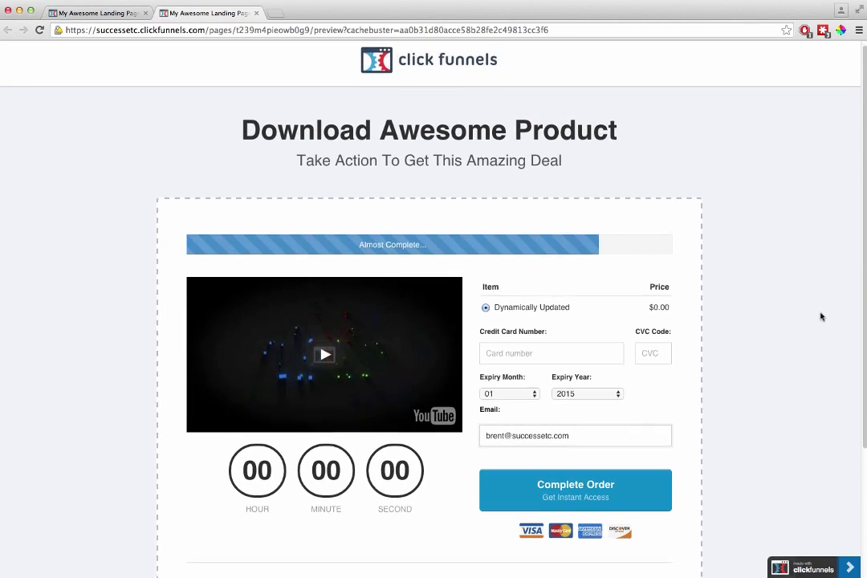
pyautogui.scroll(-4, 821, 316)
pyautogui.scroll(4, 820, 320)
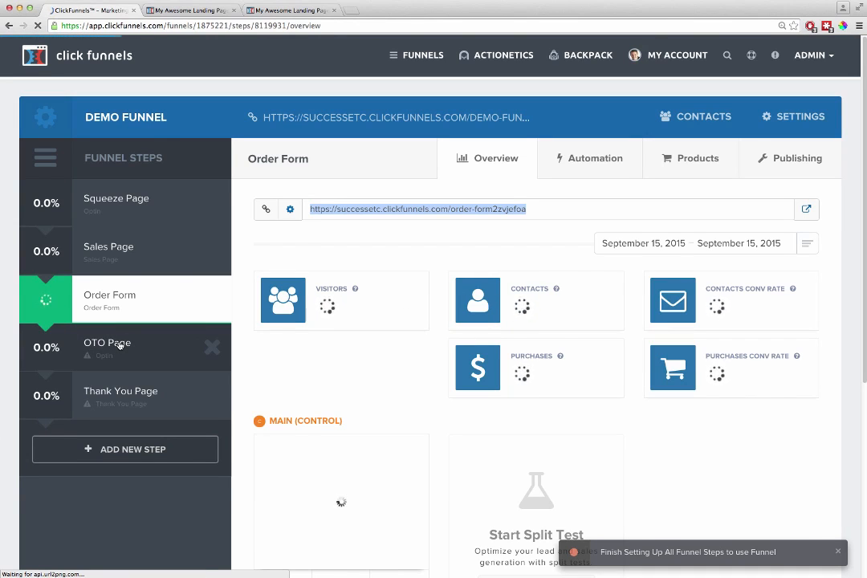
# Step: Apply the OTO Page 2 one click upsell template to the OTO Page step
pyautogui.click(119, 344)
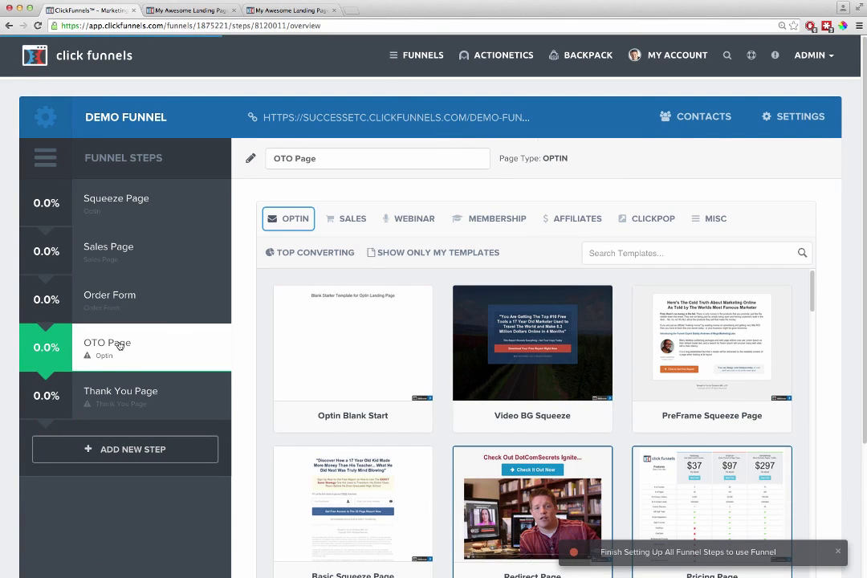
pyautogui.click(346, 218)
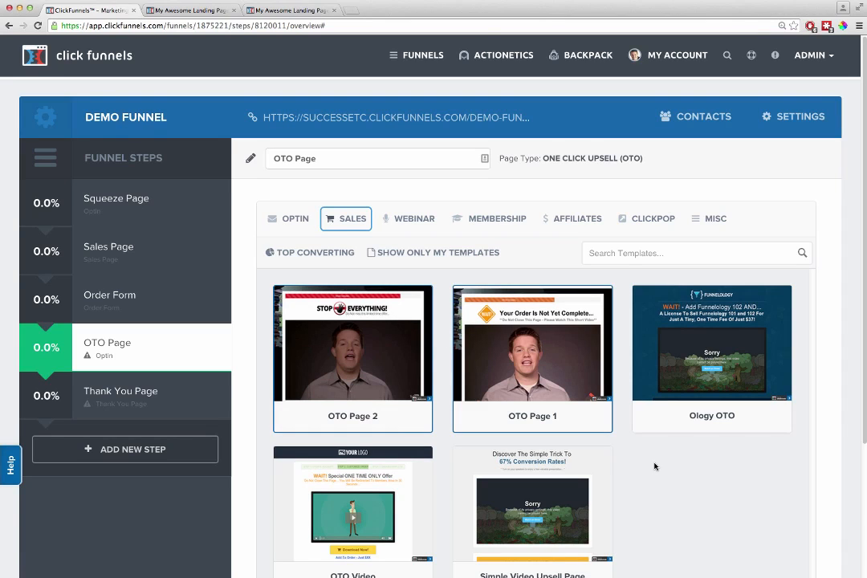
pyautogui.moveTo(365, 342)
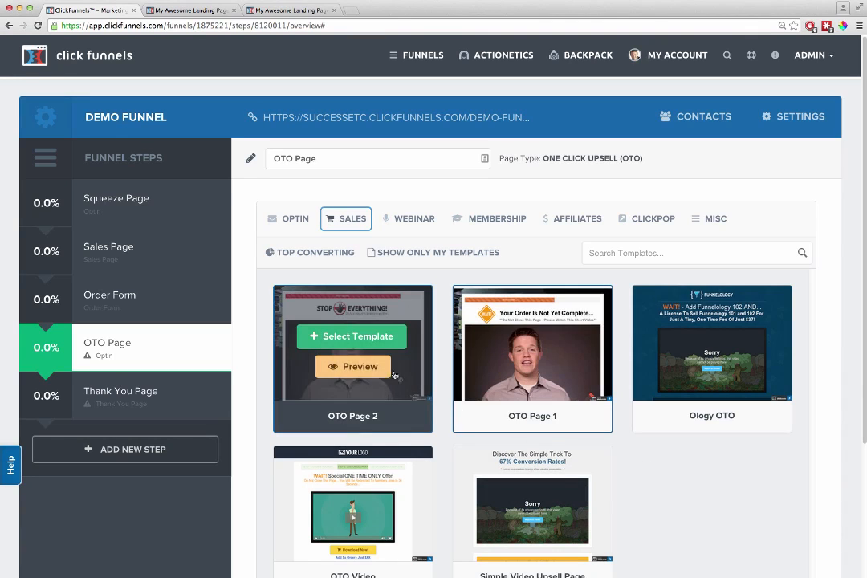
pyautogui.click(363, 340)
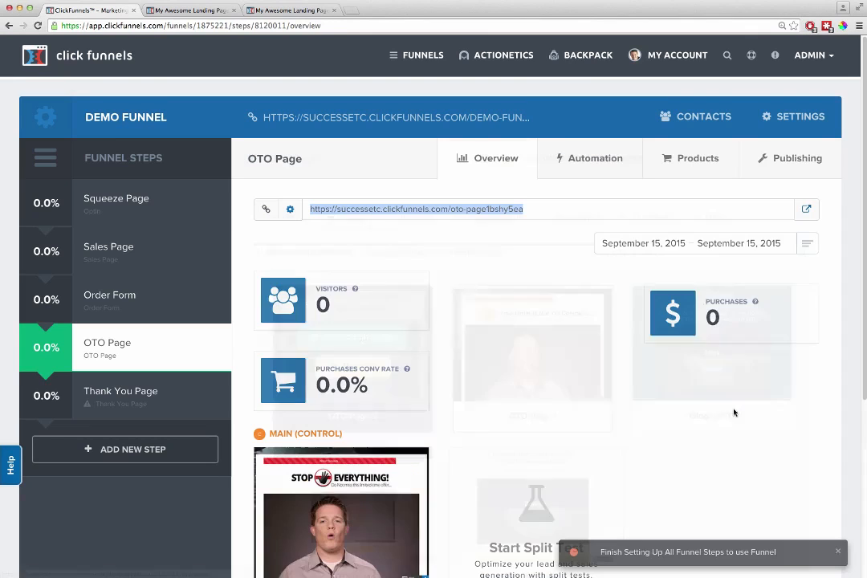
# Step: Apply the Download Clean Dotted thank you template to the Thank You Page step, and return to the Squeeze Page step
pyautogui.click(121, 391)
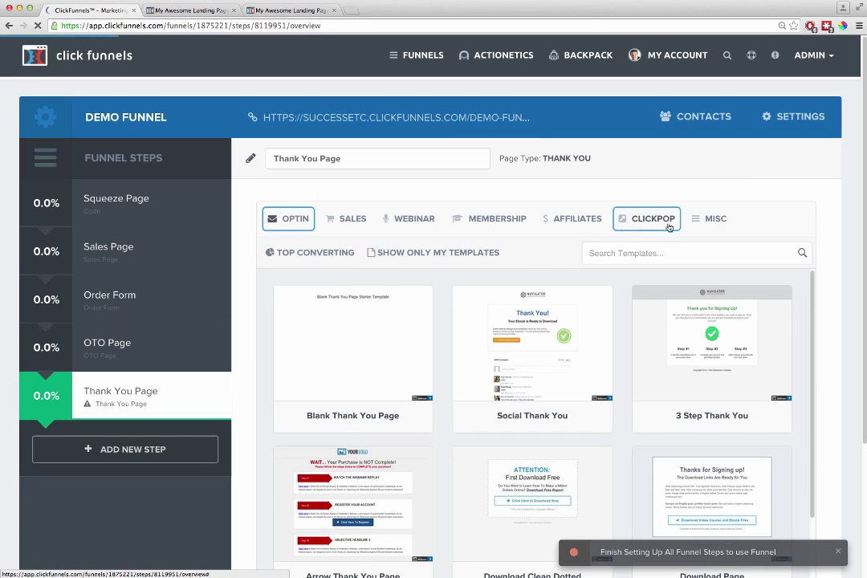
pyautogui.click(708, 225)
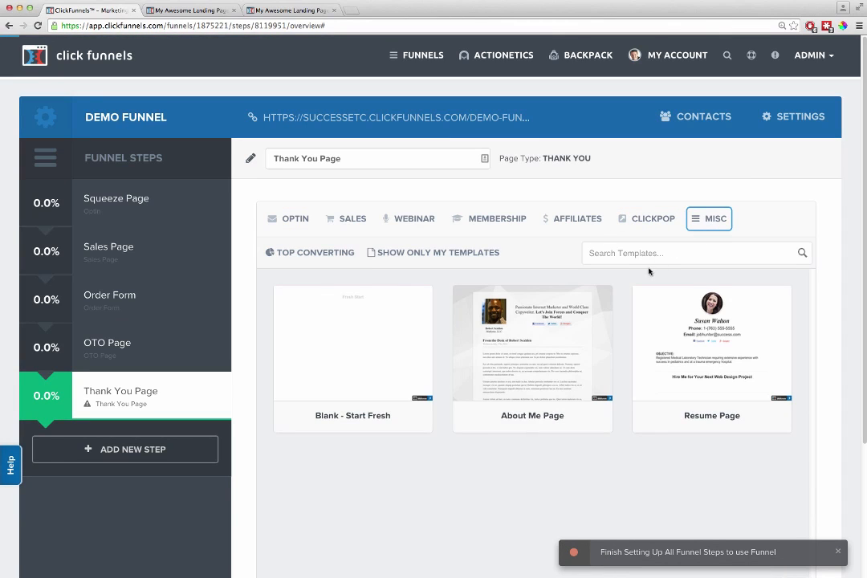
pyautogui.moveTo(302, 219)
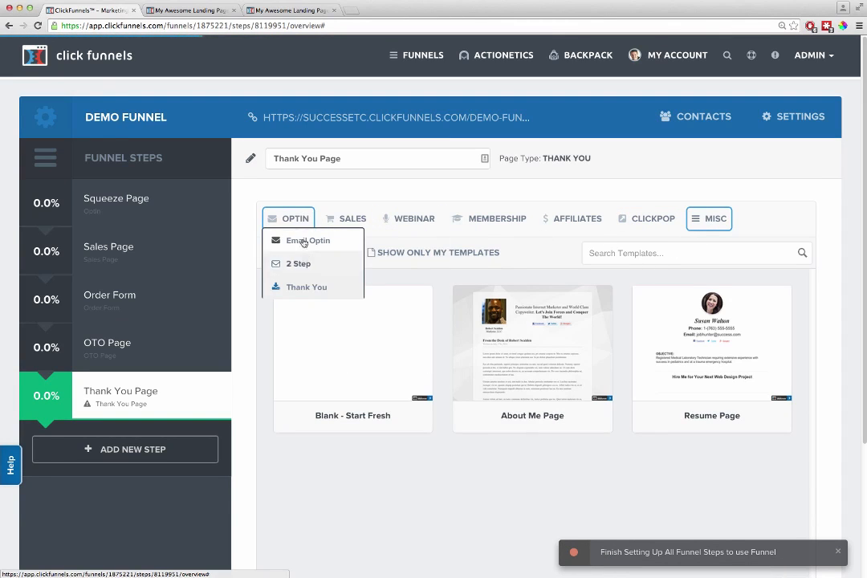
pyautogui.click(304, 289)
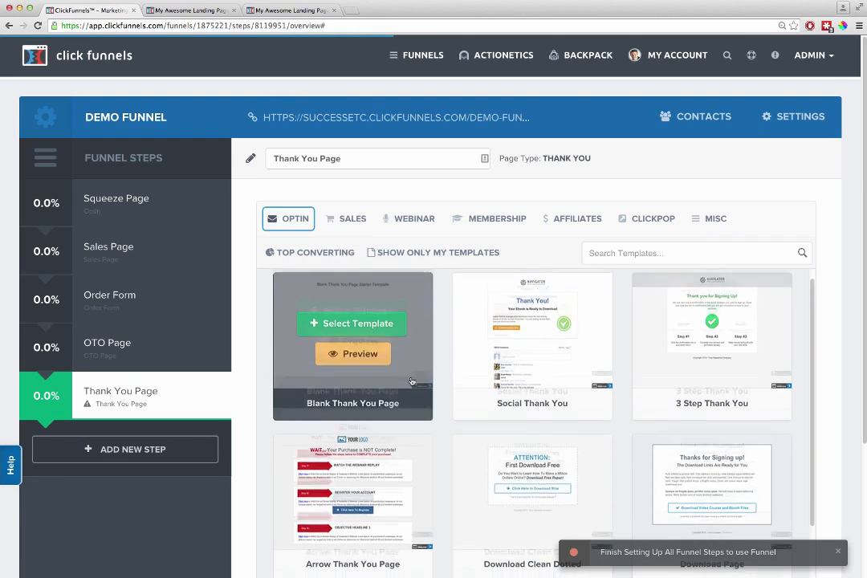
pyautogui.scroll(-1, 527, 482)
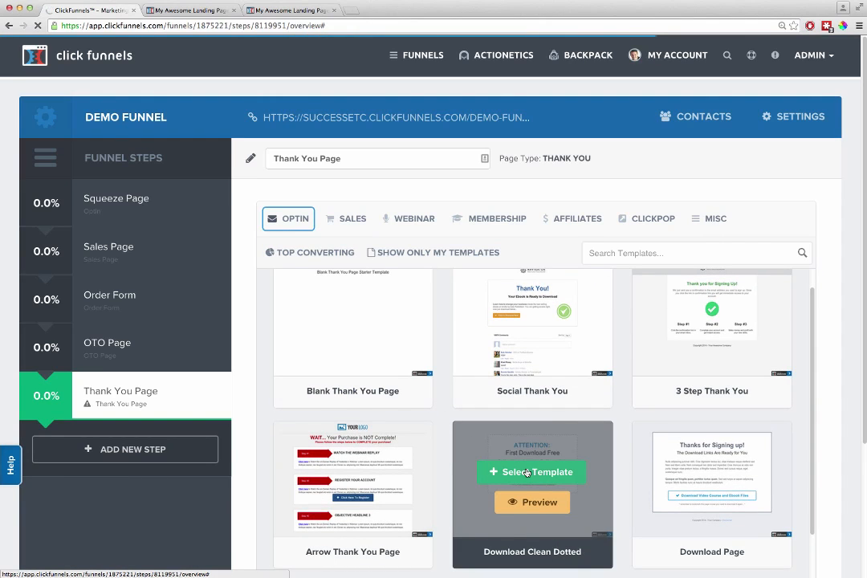
pyautogui.click(149, 199)
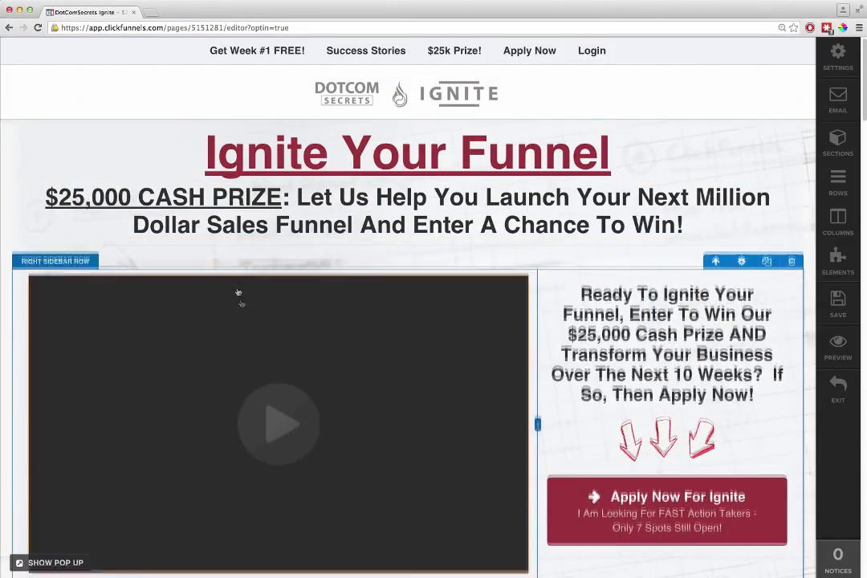
# Step: Look through the DotComSecrets Ignite page in the editor, examining the video row and the member results section with its story buttons
pyautogui.scroll(-6, 402, 289)
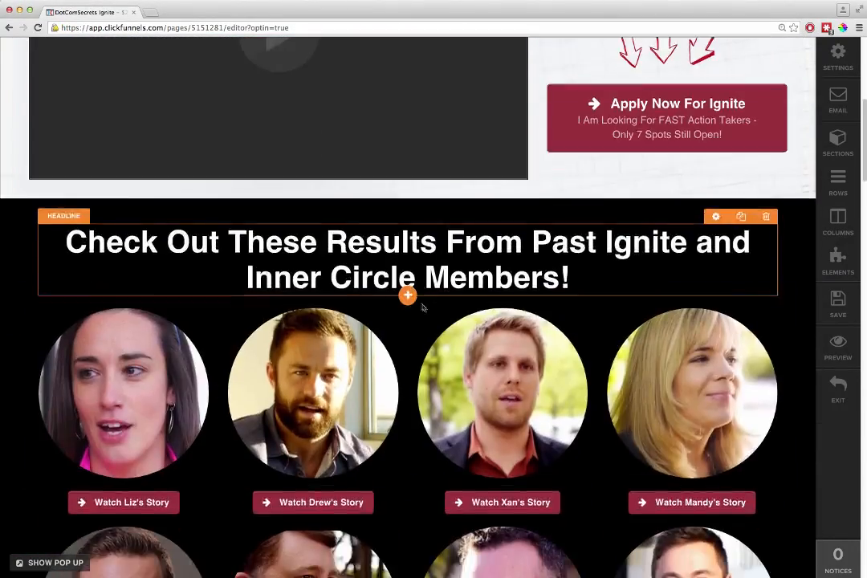
pyautogui.scroll(-5, 353, 328)
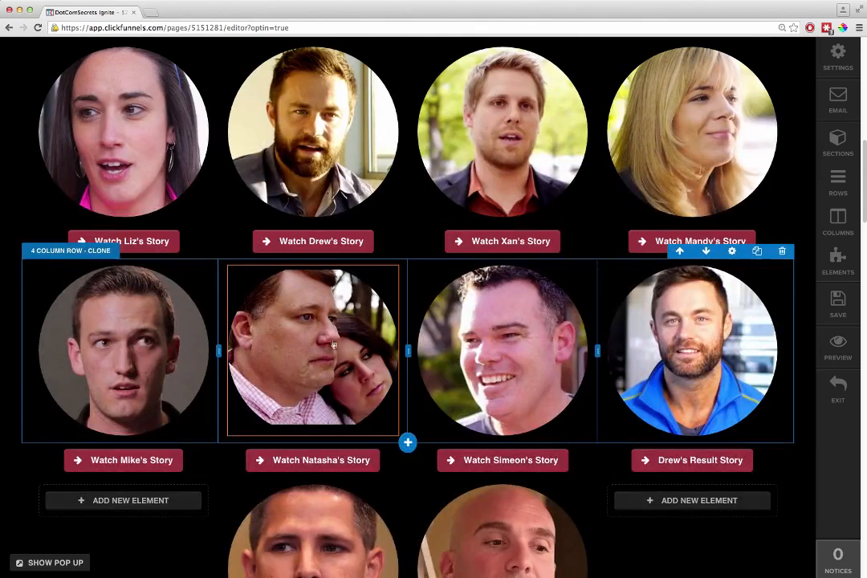
pyautogui.scroll(4, 293, 313)
pyautogui.moveTo(110, 309); pyautogui.dragTo(293, 269)
pyautogui.moveTo(293, 434)
pyautogui.mouseDown()
pyautogui.moveTo(62, 193)
pyautogui.moveTo(88, 212)
pyautogui.mouseUp()
pyautogui.moveTo(141, 268); pyautogui.dragTo(295, 246)
pyautogui.moveTo(317, 419); pyautogui.dragTo(119, 209)
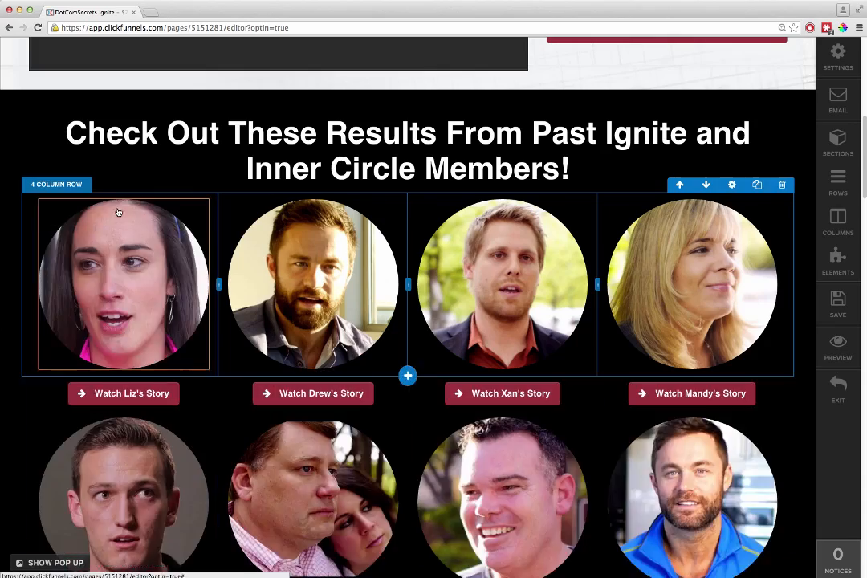
pyautogui.scroll(10, 203, 251)
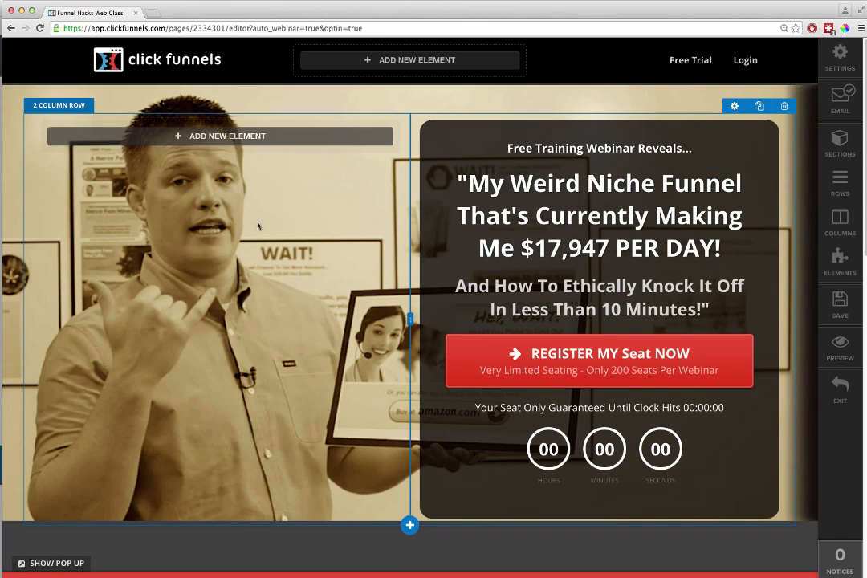
# Step: Examine the Funnel Hacks Web Class page in the editor, including its registration pop-up and the three Secret columns
pyautogui.click(64, 562)
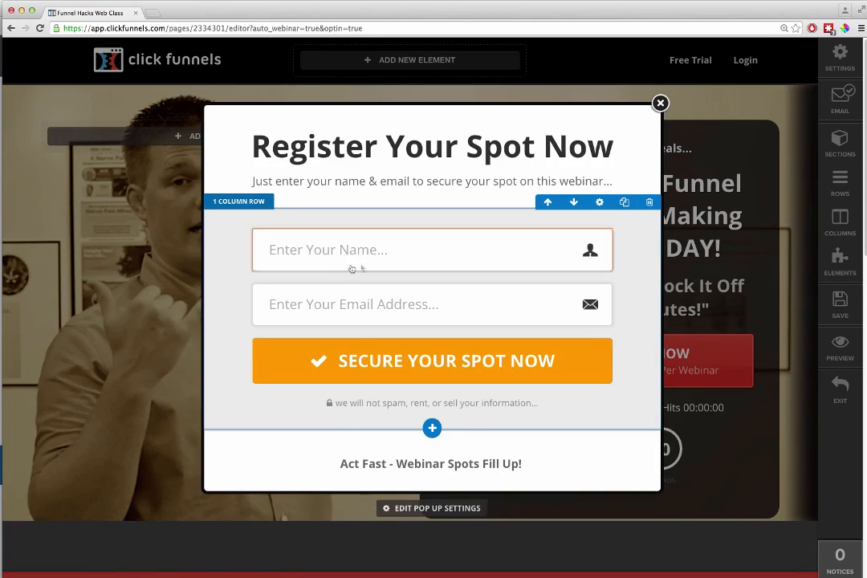
pyautogui.click(660, 102)
pyautogui.scroll(-5, 539, 310)
pyautogui.scroll(-6, 538, 313)
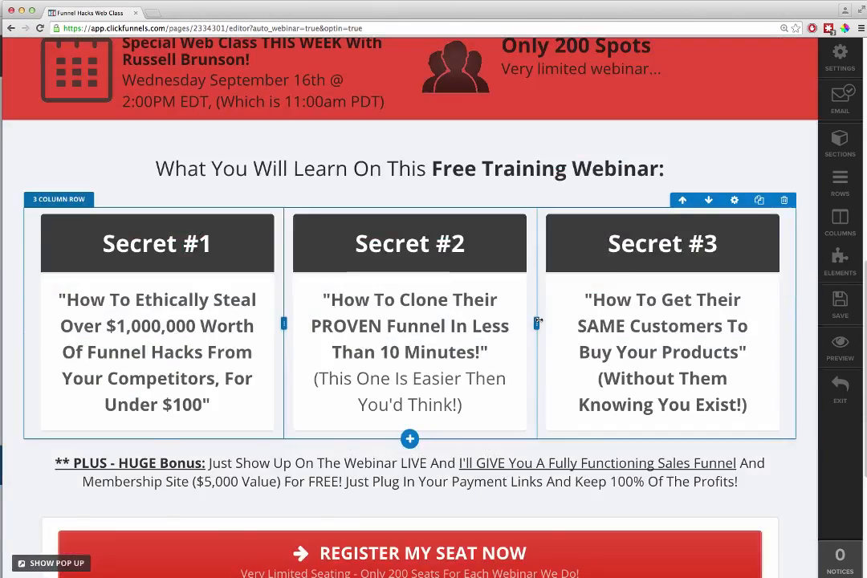
pyautogui.scroll(10, 534, 317)
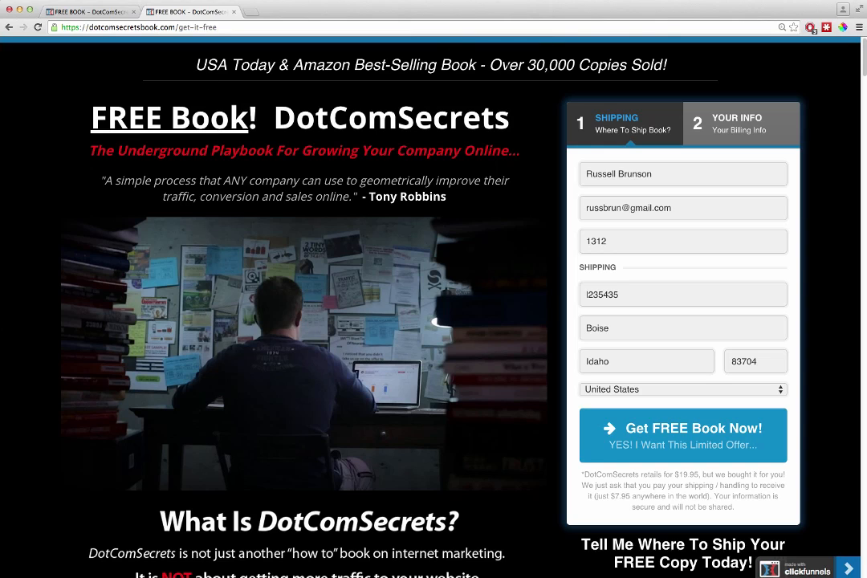
# Step: Compare the live DotComSecrets free book page with its editor version, examining the headline, two-step shipping form and video testimonials
pyautogui.moveTo(641, 65); pyautogui.dragTo(527, 65)
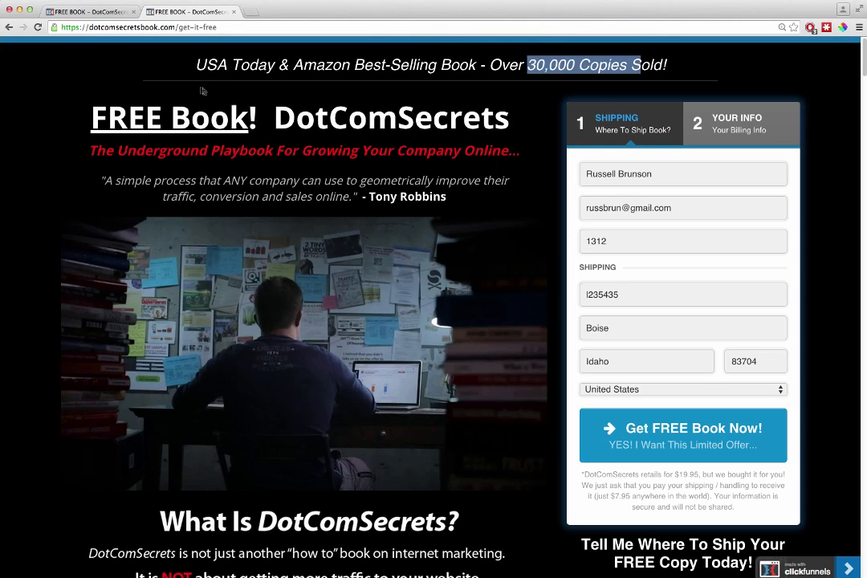
pyautogui.click(96, 11)
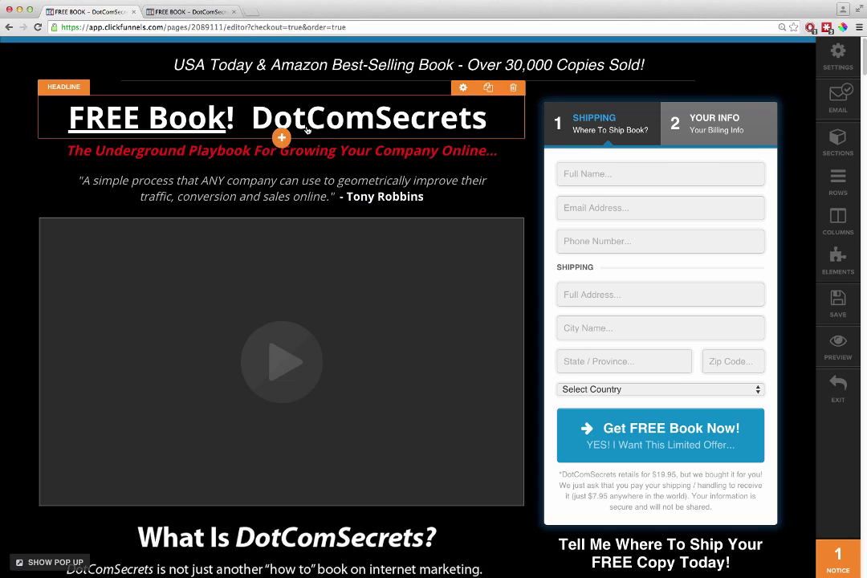
pyautogui.scroll(-2, 333, 266)
pyautogui.scroll(2, 562, 205)
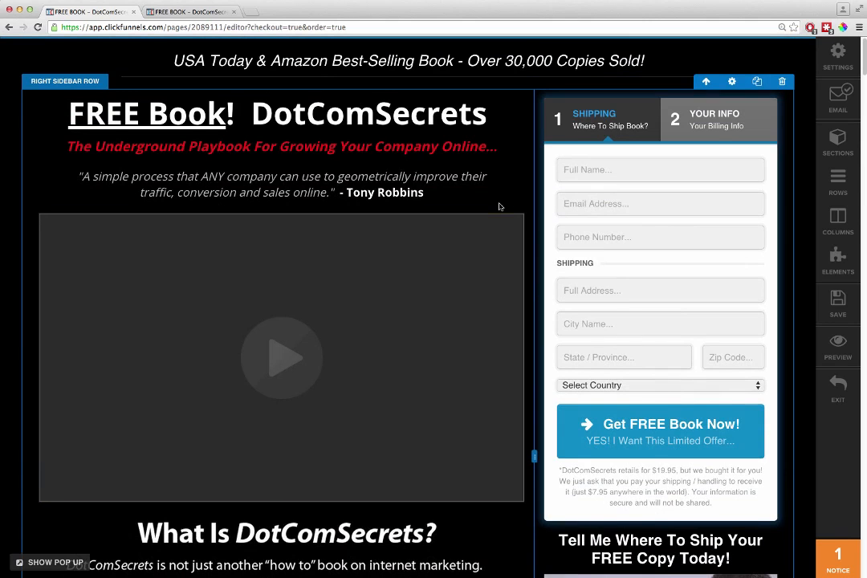
pyautogui.scroll(-1, 660, 314)
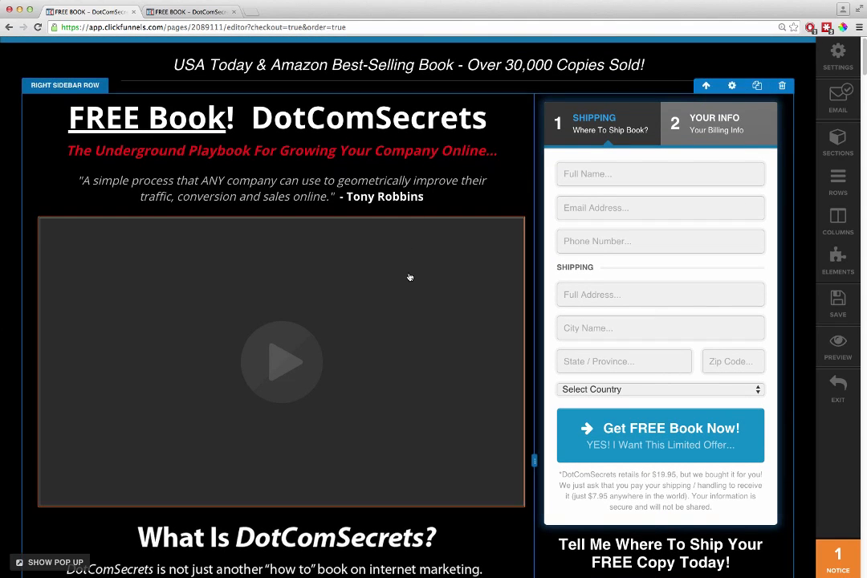
pyautogui.scroll(-6, 411, 277)
pyautogui.scroll(-12, 413, 277)
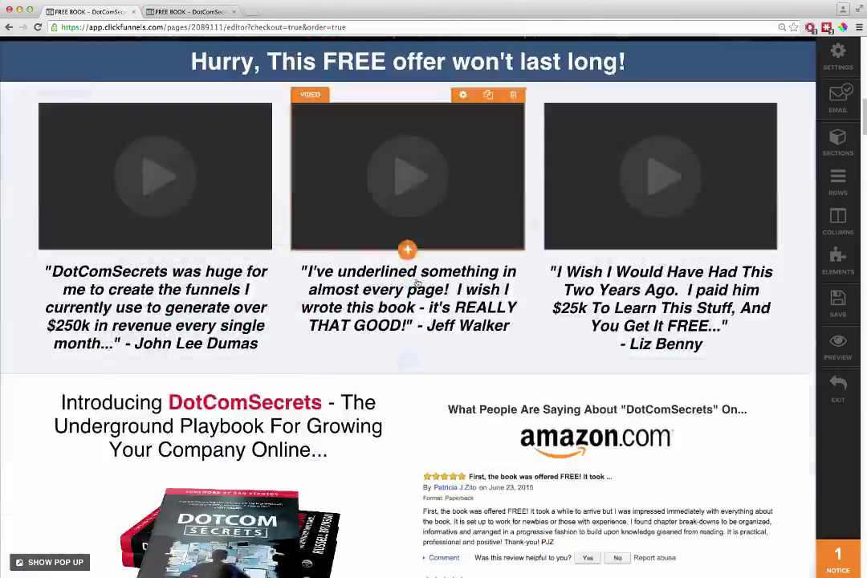
# Step: Examine the lower part of the DotComSecrets free book page in the editor, including its bullet list of book contents
pyautogui.scroll(-12, 418, 282)
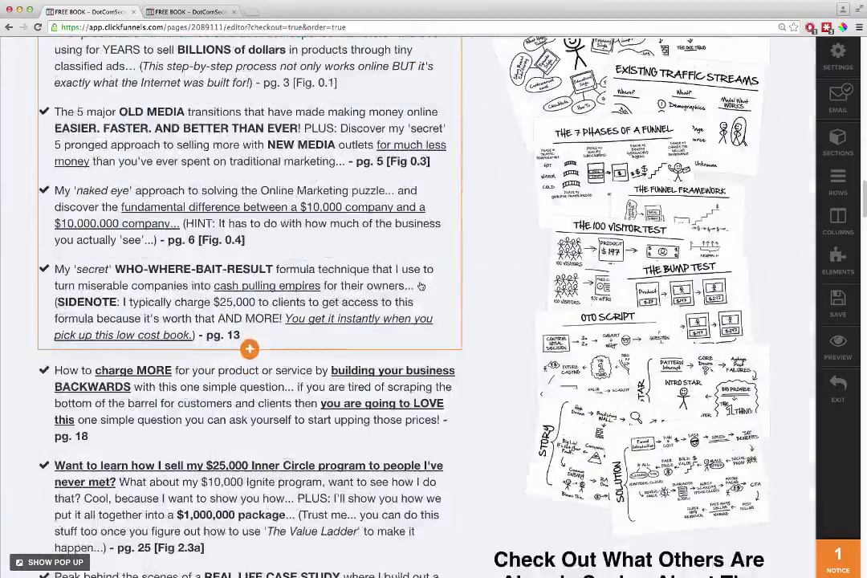
pyautogui.scroll(20, 469, 298)
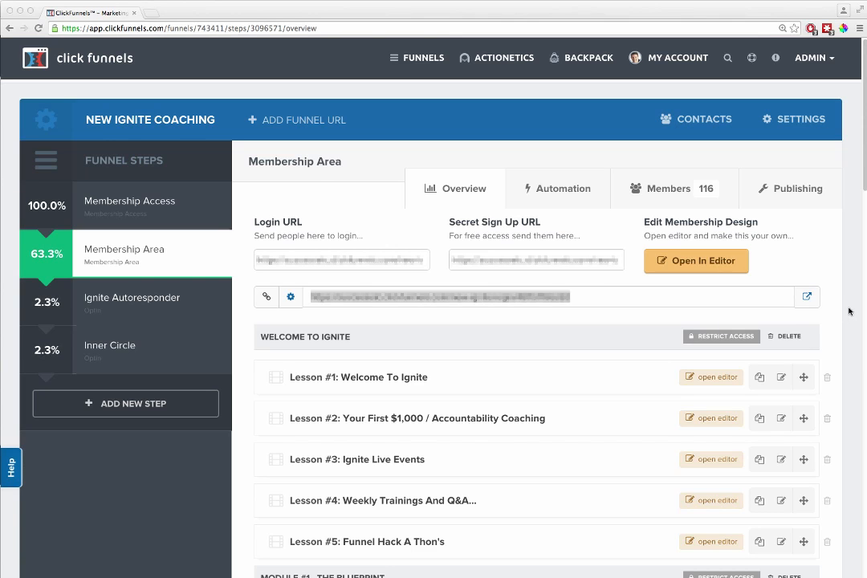
# Step: Look through the Membership Area of the New Ignite Coaching funnel, examining how its lessons are grouped into sections from Welcome To Ignite onward
pyautogui.scroll(-2, 376, 382)
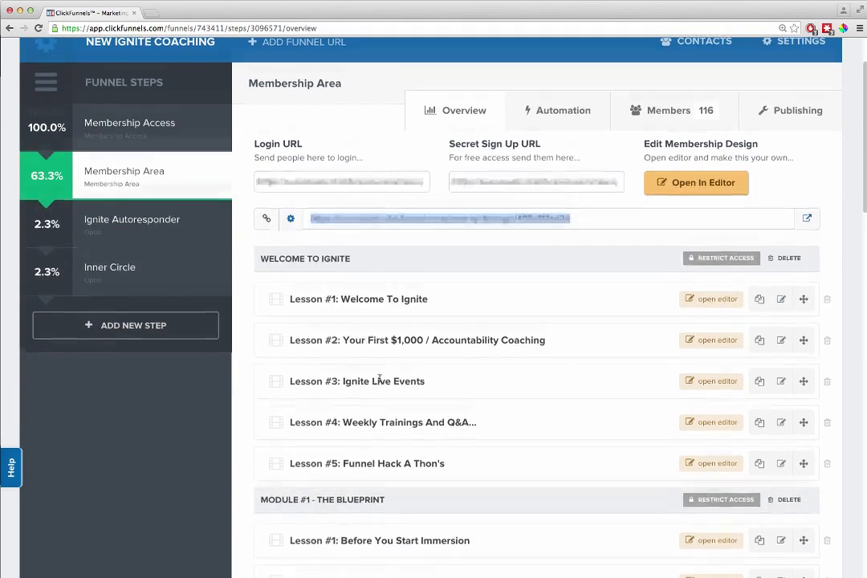
pyautogui.scroll(-15, 445, 394)
pyautogui.scroll(10, 508, 406)
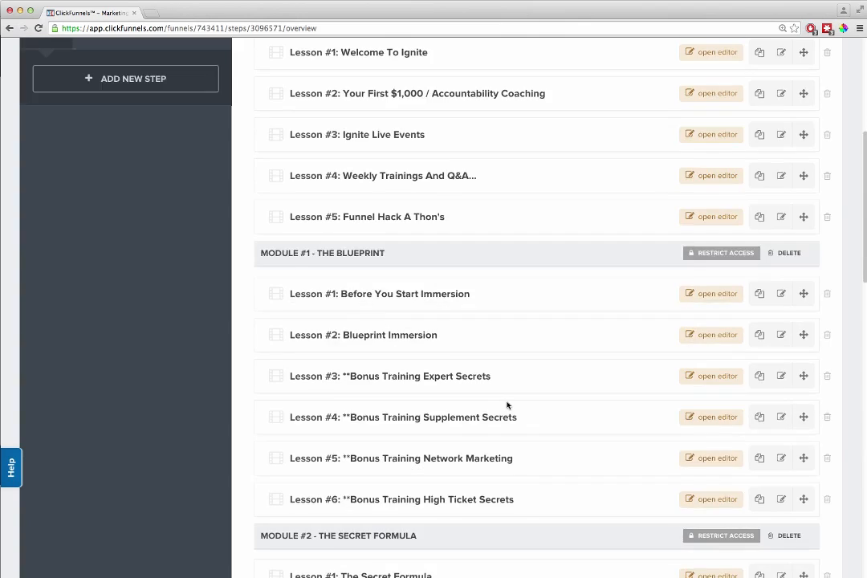
pyautogui.scroll(8, 509, 406)
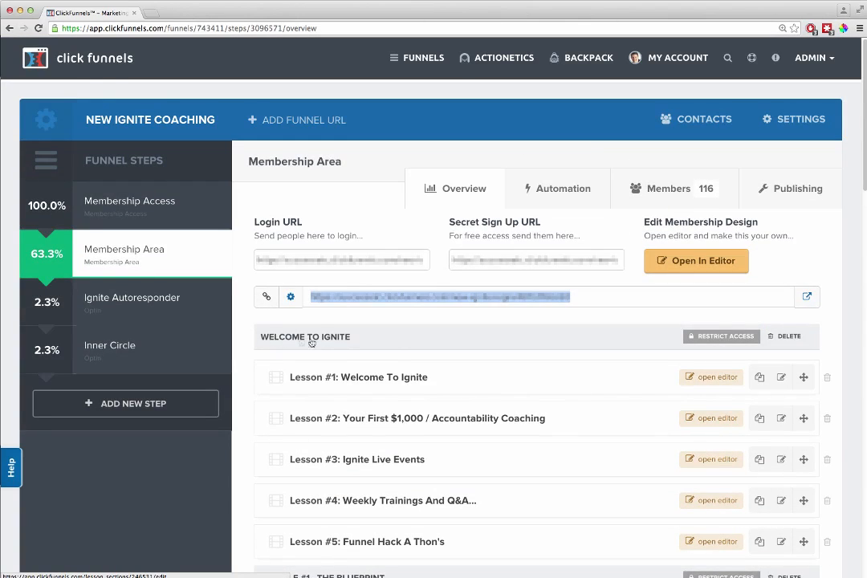
pyautogui.scroll(-3, 302, 351)
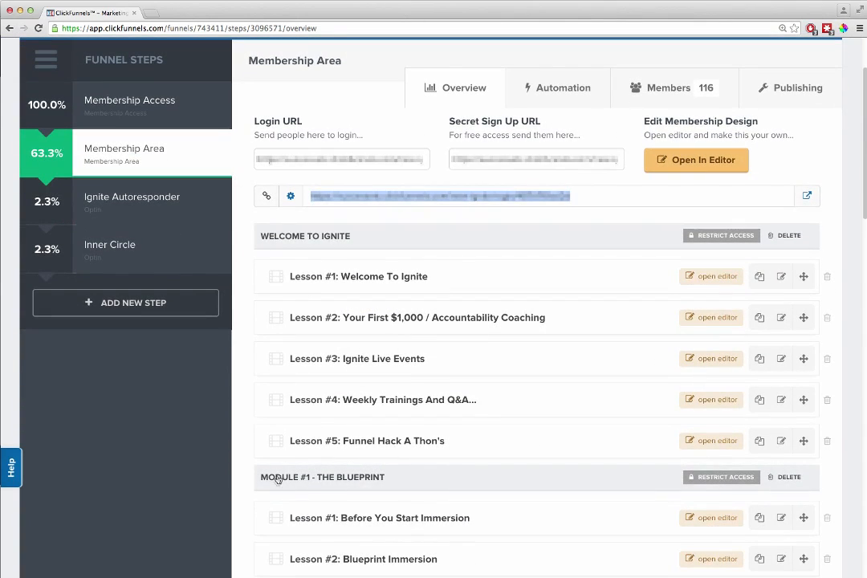
pyautogui.scroll(-6, 400, 464)
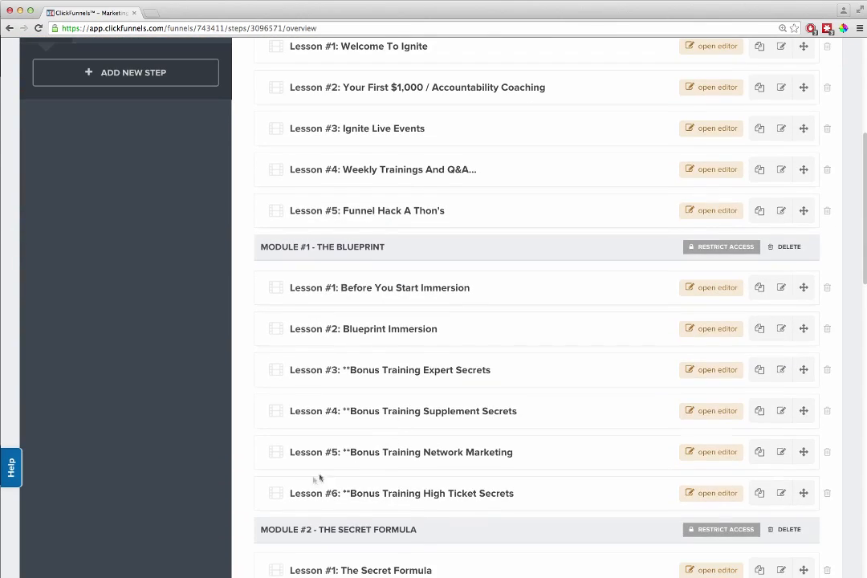
pyautogui.scroll(-4, 369, 482)
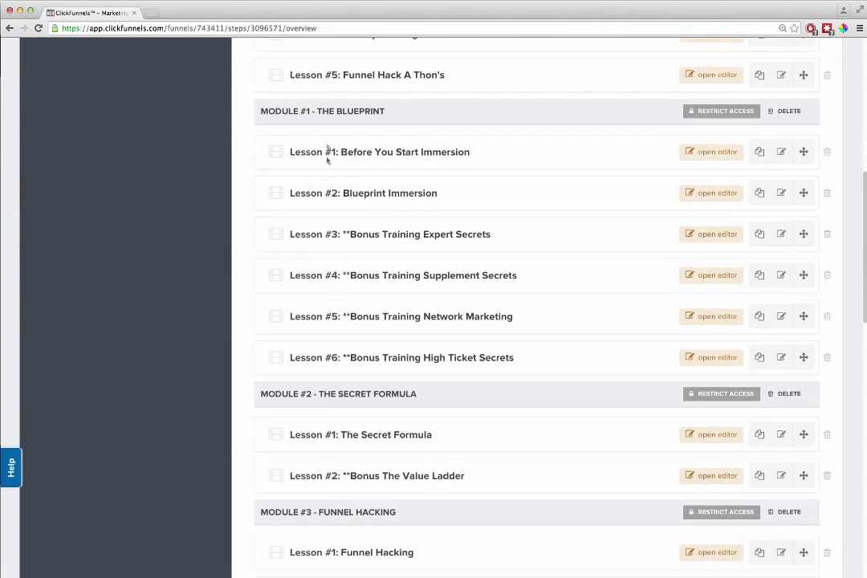
pyautogui.scroll(-8, 260, 402)
pyautogui.scroll(-10, 261, 404)
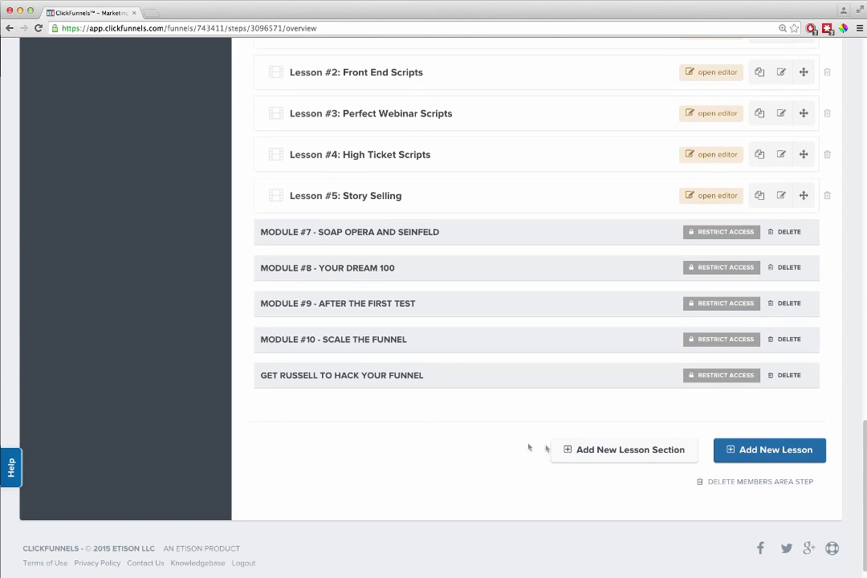
# Step: Start a new lesson section with the name Module 1, and cancel it without creating the section
pyautogui.click(601, 452)
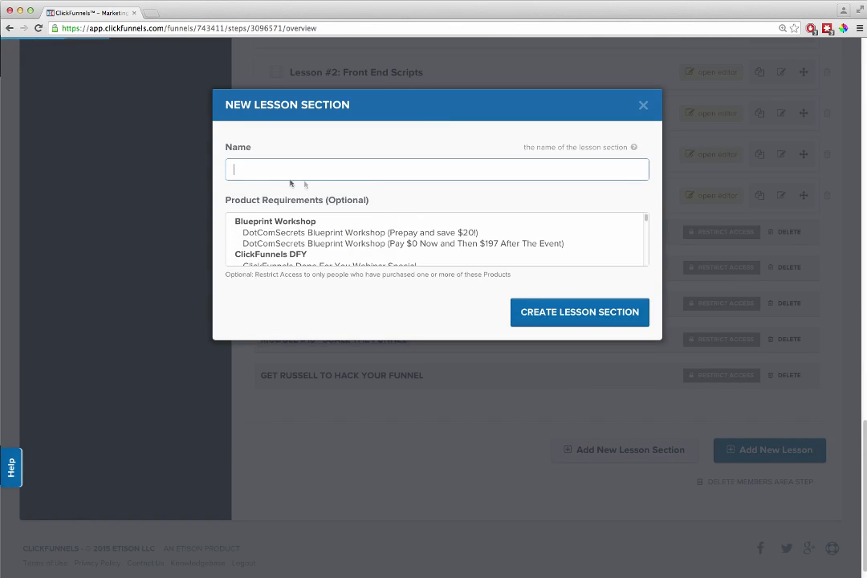
pyautogui.write('Module 1')
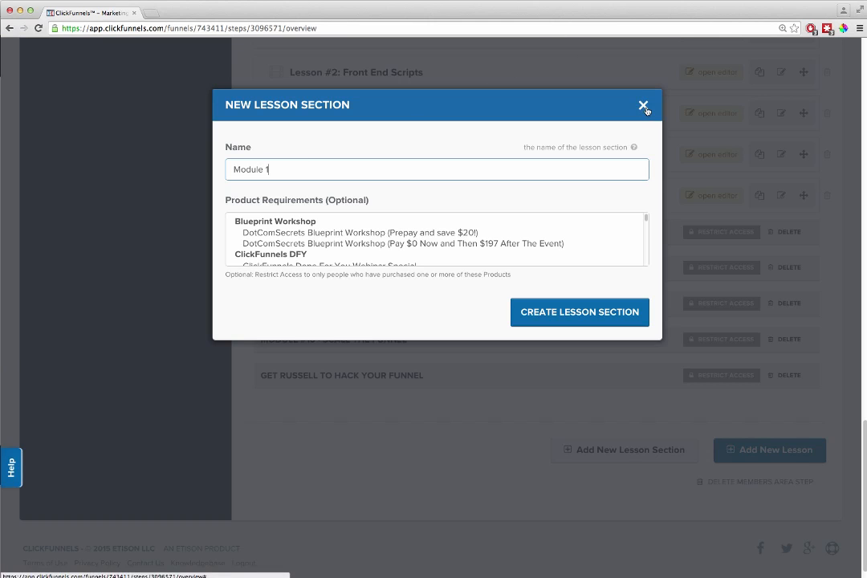
pyautogui.click(643, 105)
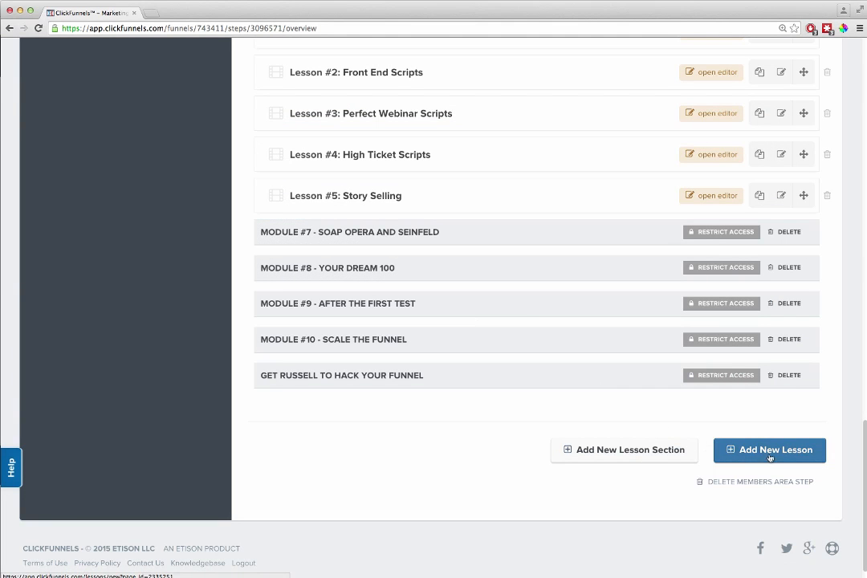
# Step: Start a new lesson in Module #1 - The Blueprint with a drip delay of 7 days, and cancel it without creating the lesson
pyautogui.scroll(2, 428, 184)
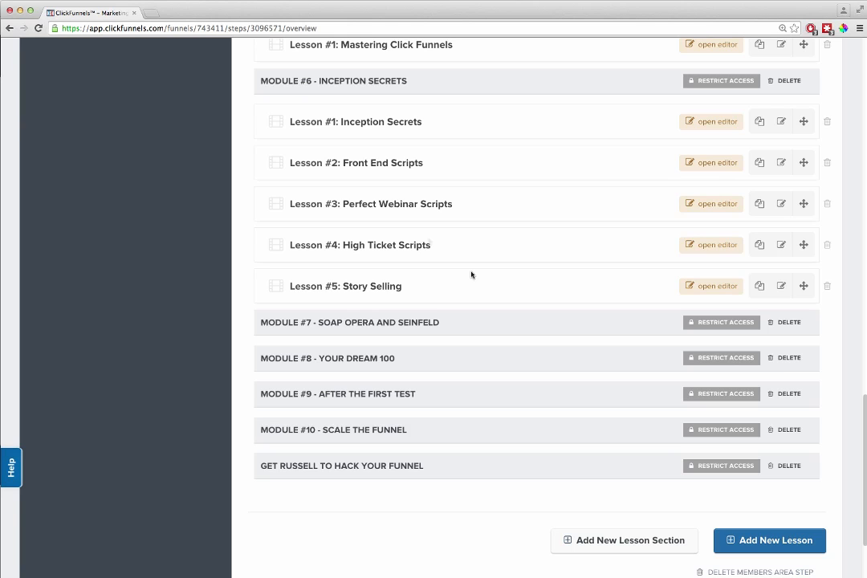
pyautogui.click(726, 539)
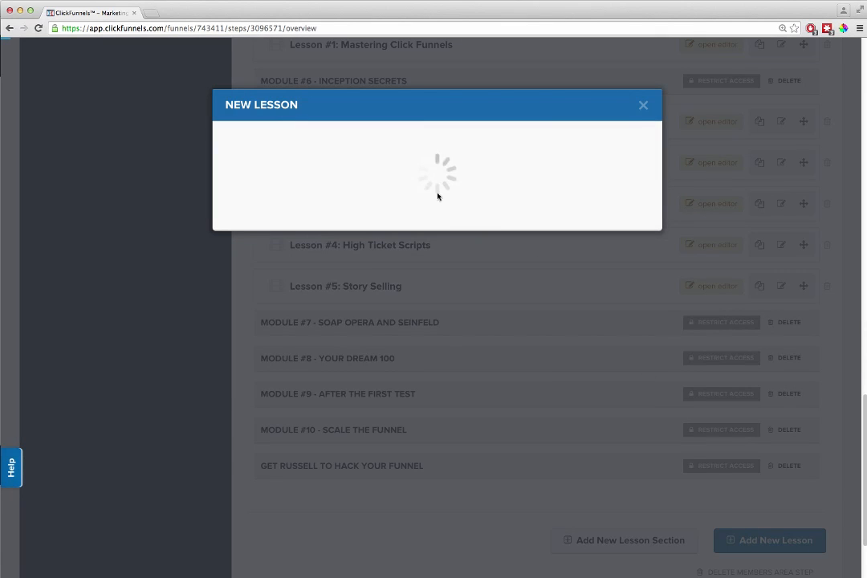
pyautogui.click(322, 172)
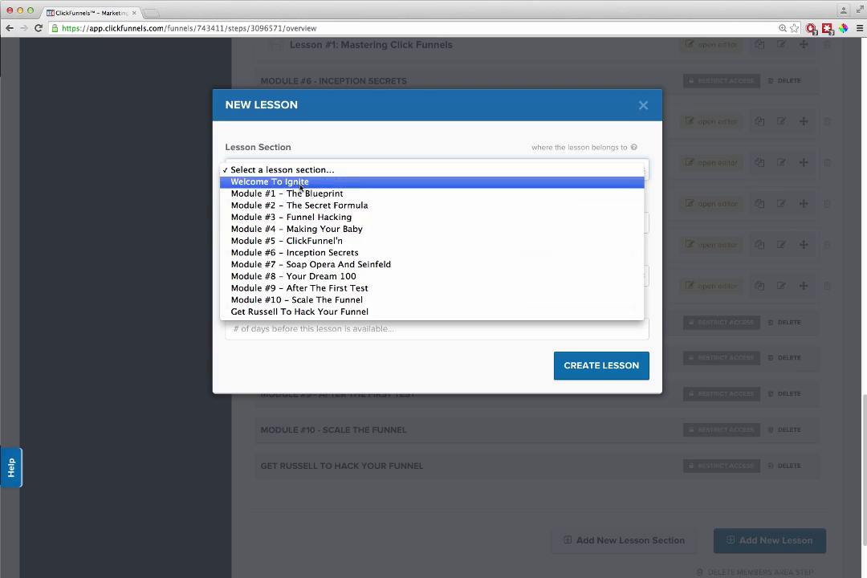
pyautogui.click(301, 193)
pyautogui.click(268, 222)
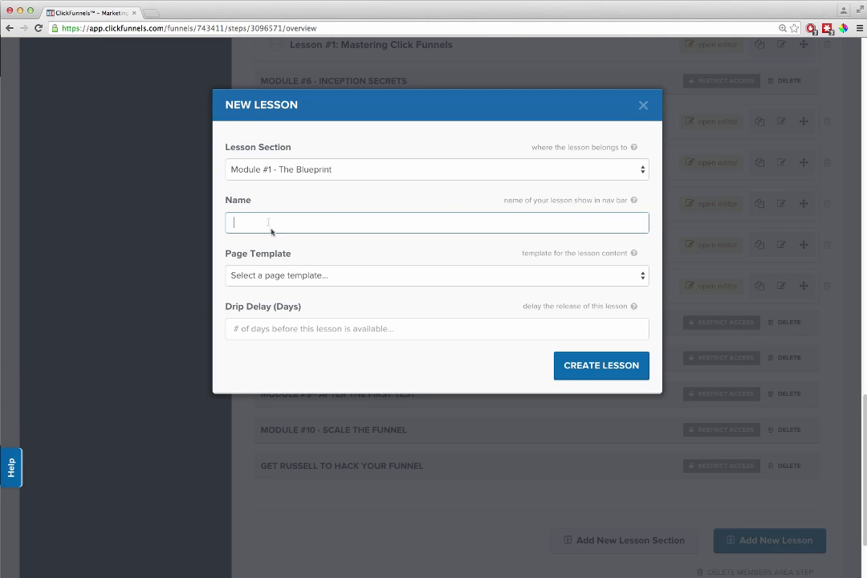
pyautogui.click(332, 281)
pyautogui.click(286, 362)
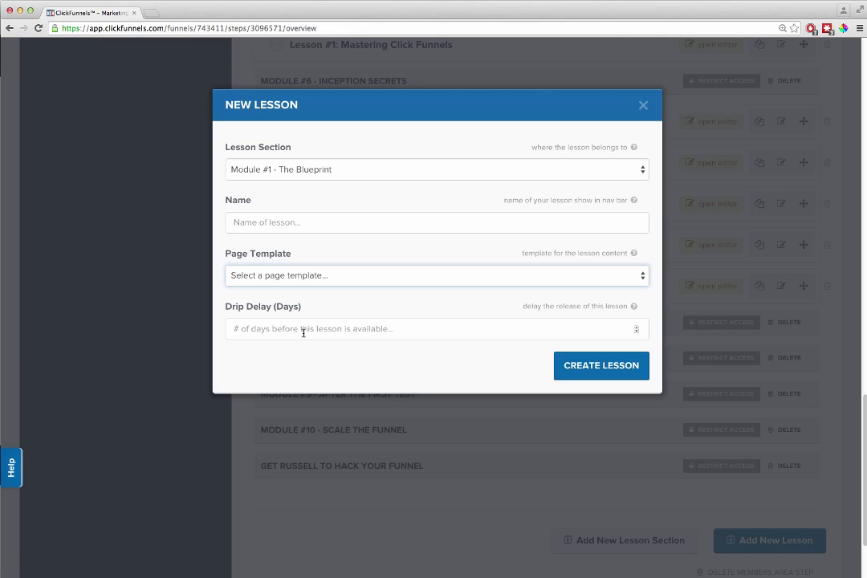
pyautogui.click(304, 331)
pyautogui.write('0')
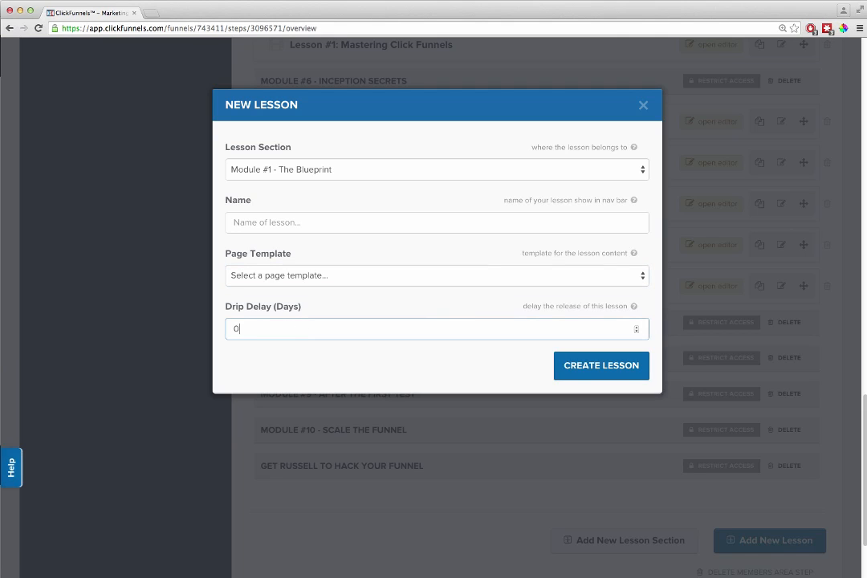
pyautogui.write('7')
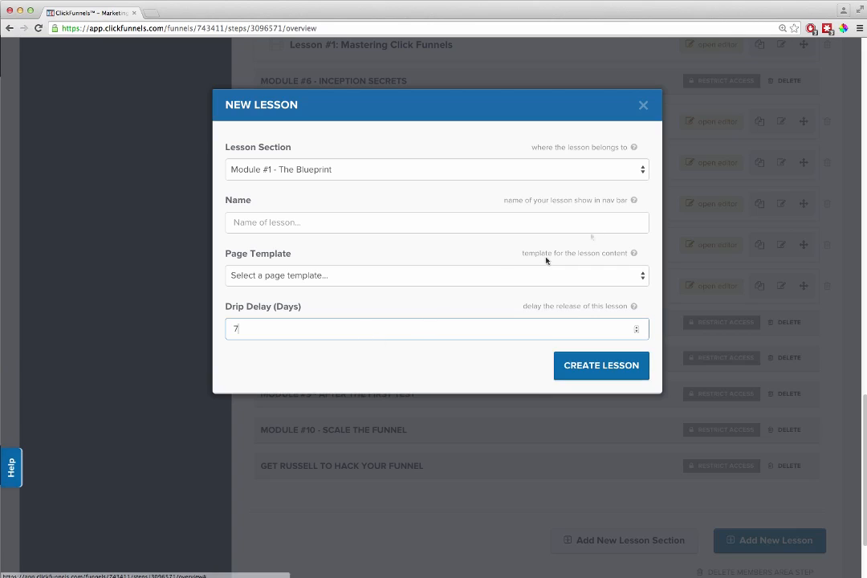
pyautogui.click(643, 106)
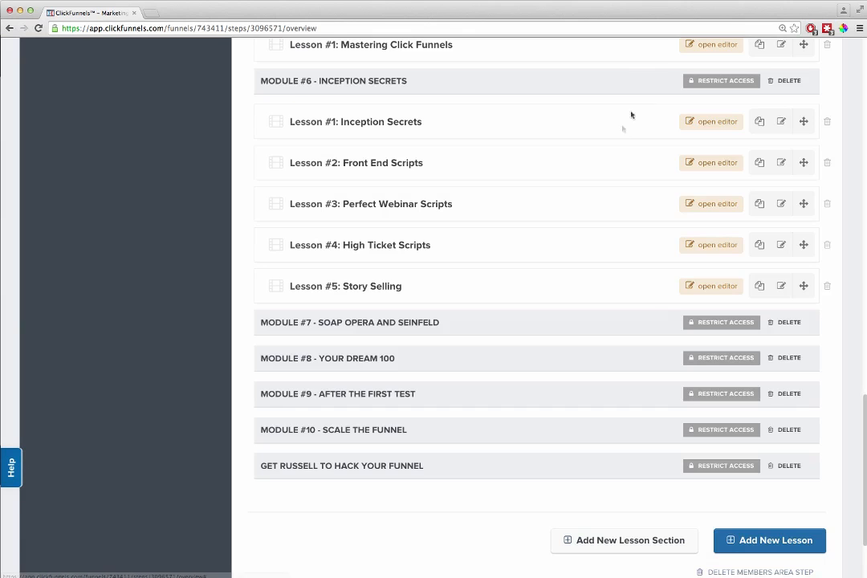
# Step: Examine the Before You Start Immersion lesson of Module #1 in the membership editor, and close it to return to the lesson list
pyautogui.scroll(15, 596, 221)
pyautogui.scroll(3, 595, 220)
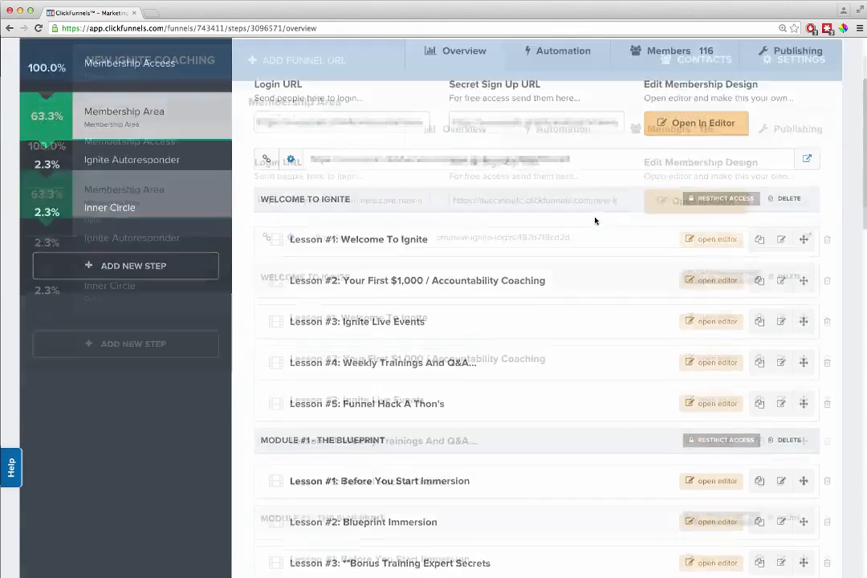
pyautogui.scroll(-5, 342, 383)
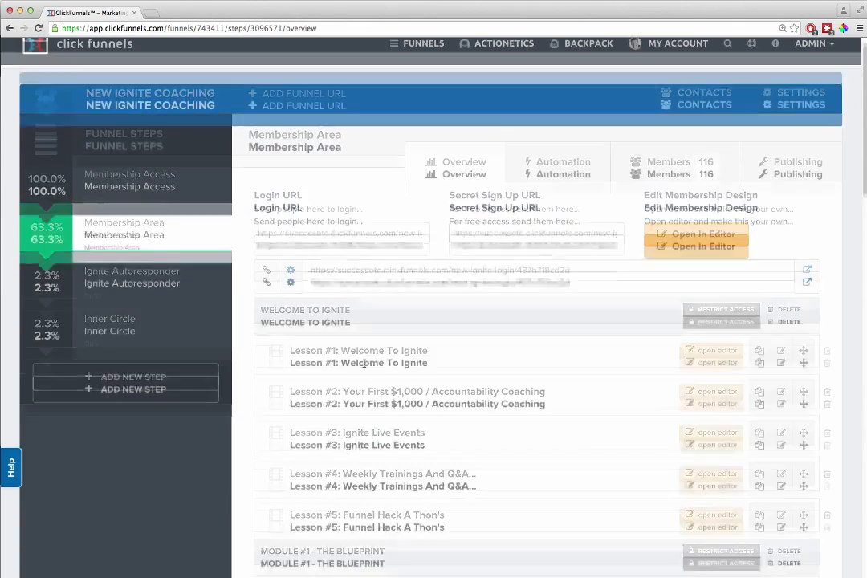
pyautogui.scroll(-3, 407, 373)
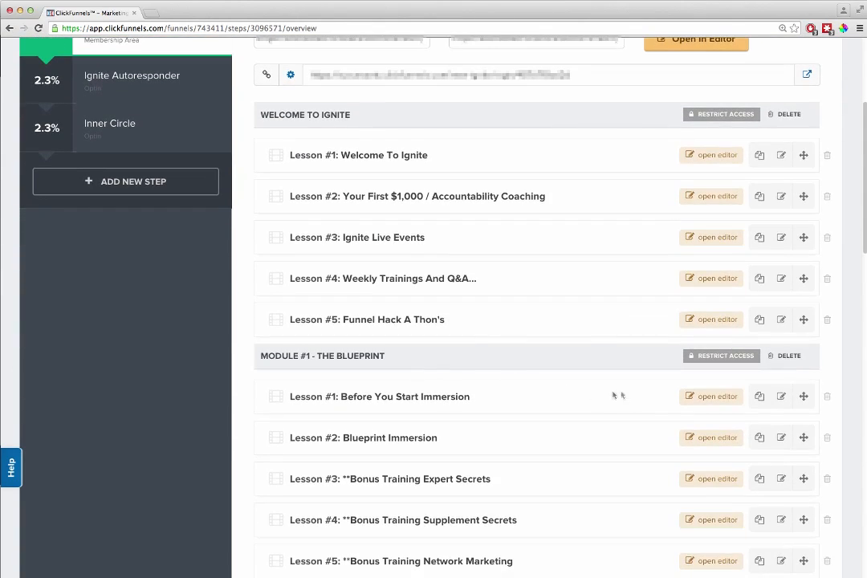
pyautogui.click(706, 399)
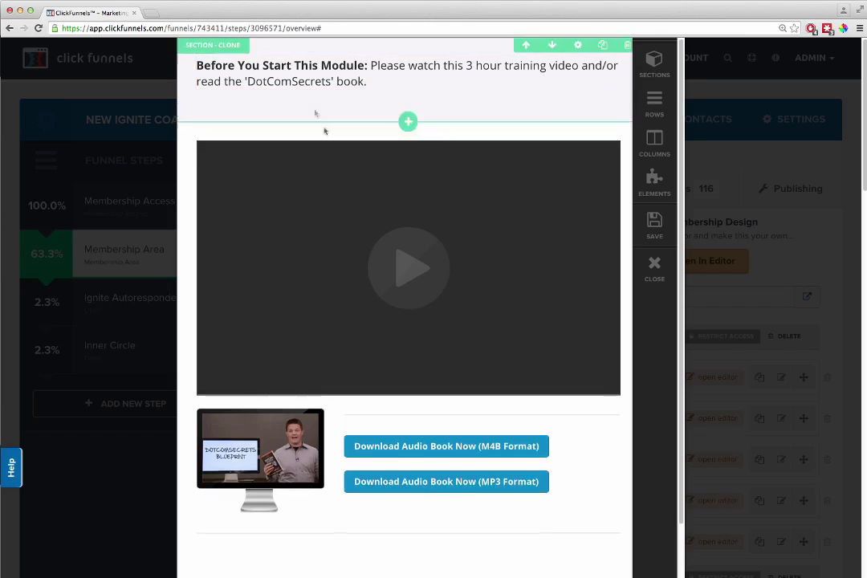
pyautogui.scroll(-2, 397, 285)
pyautogui.scroll(-3, 446, 425)
pyautogui.scroll(2, 446, 426)
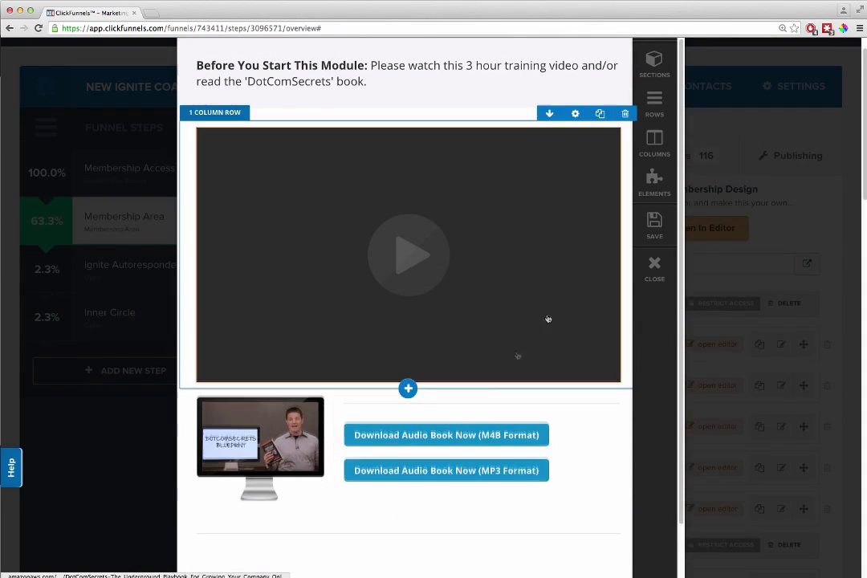
pyautogui.click(654, 269)
pyautogui.scroll(-5, 553, 352)
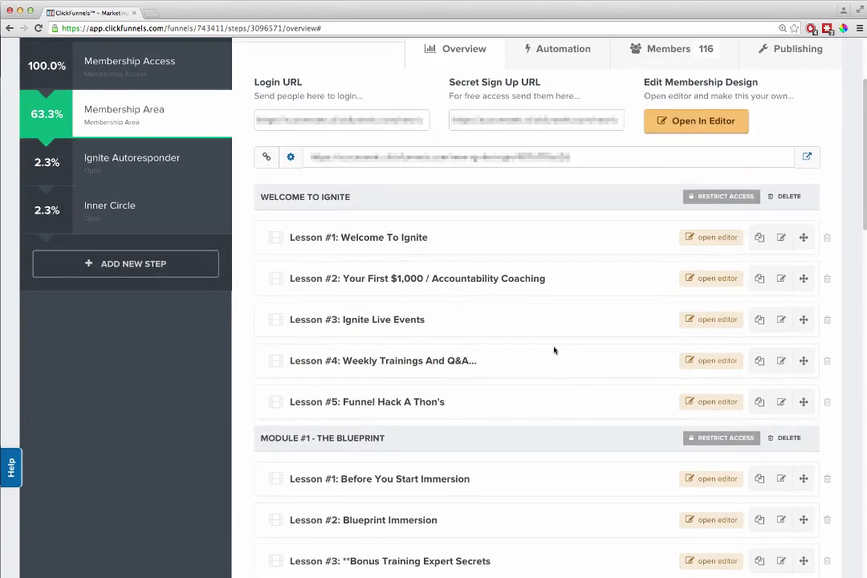
pyautogui.scroll(-6, 560, 355)
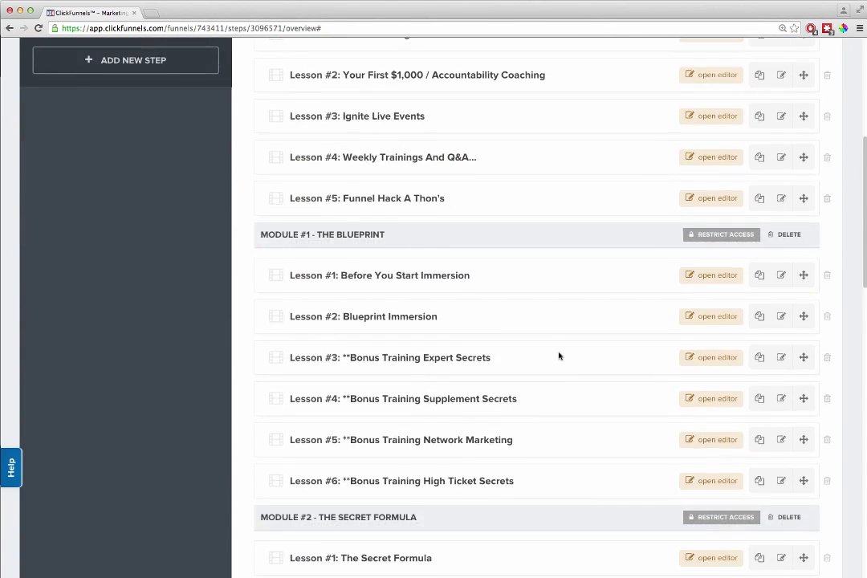